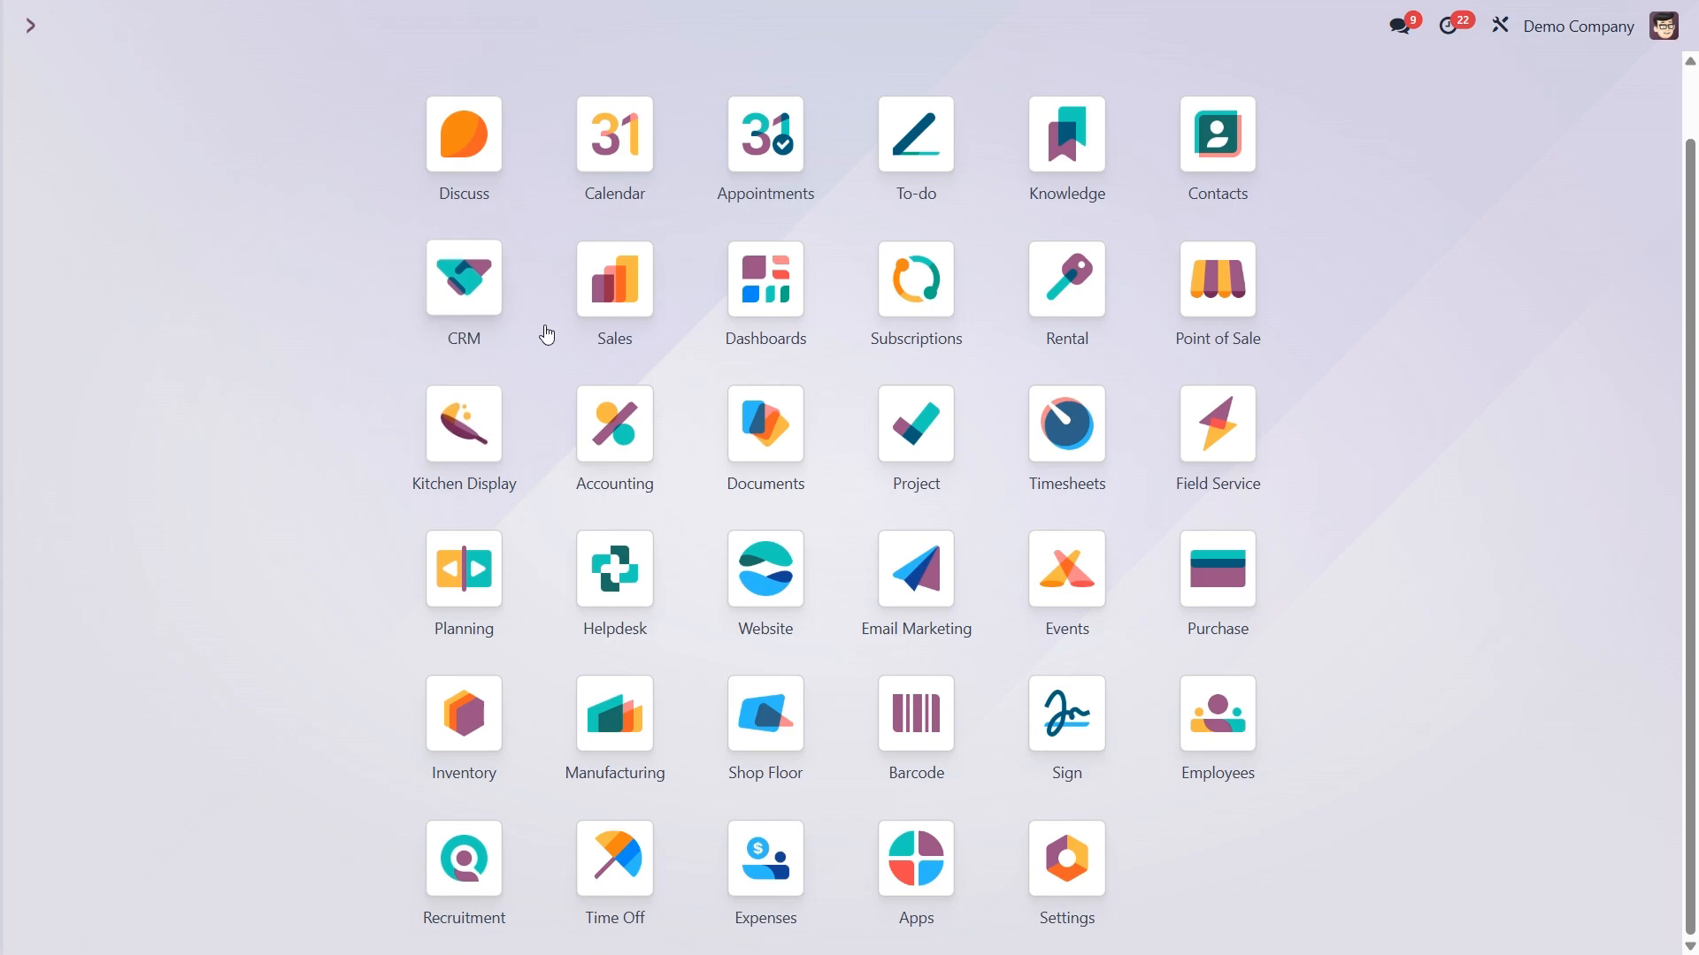
- Enable Deliver Content by Email in the Sales settings and save the configuration
click(609, 288)
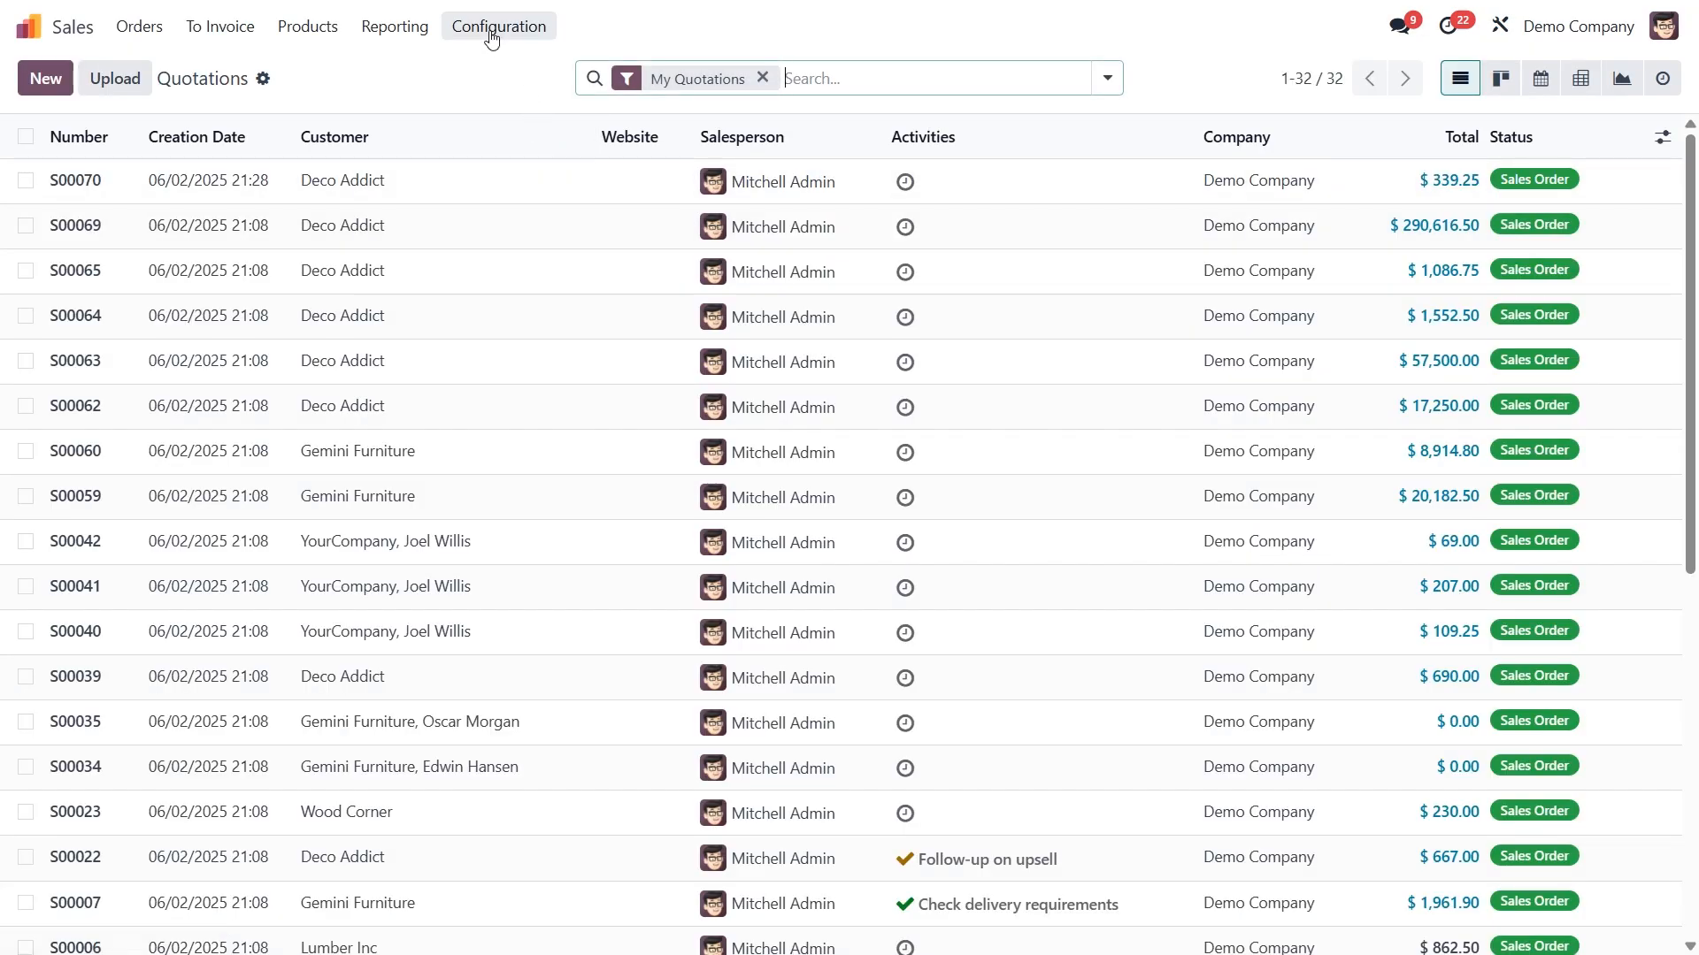
click(487, 32)
click(511, 72)
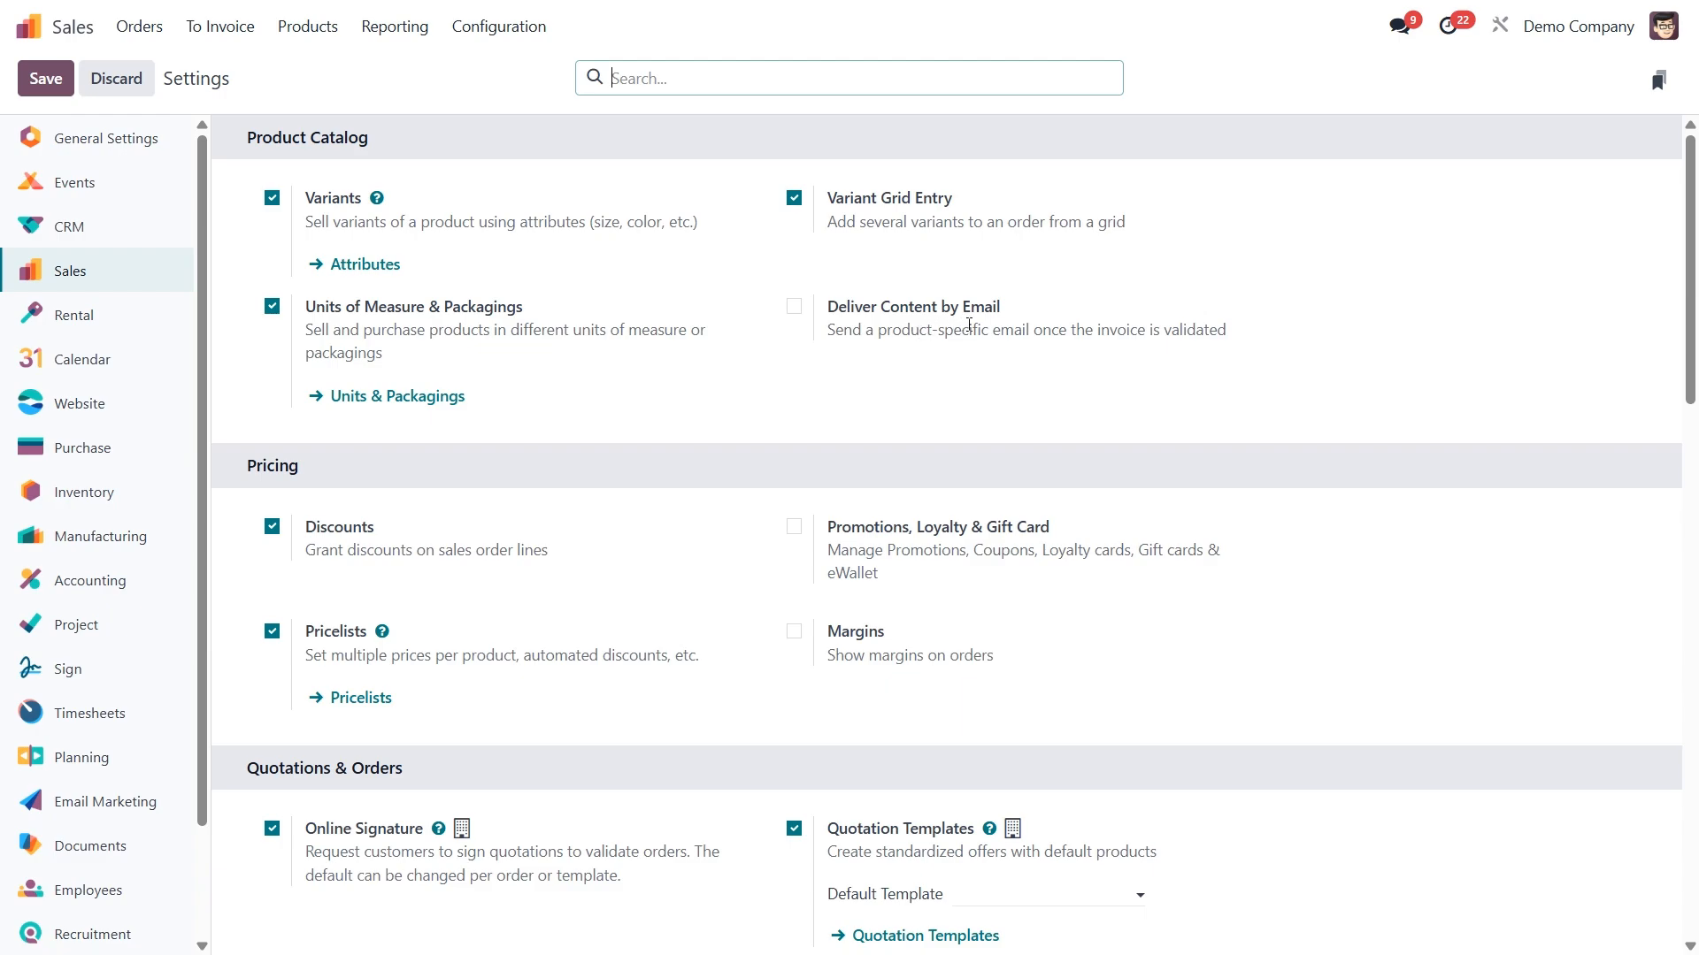
mouse_move(1001, 330)
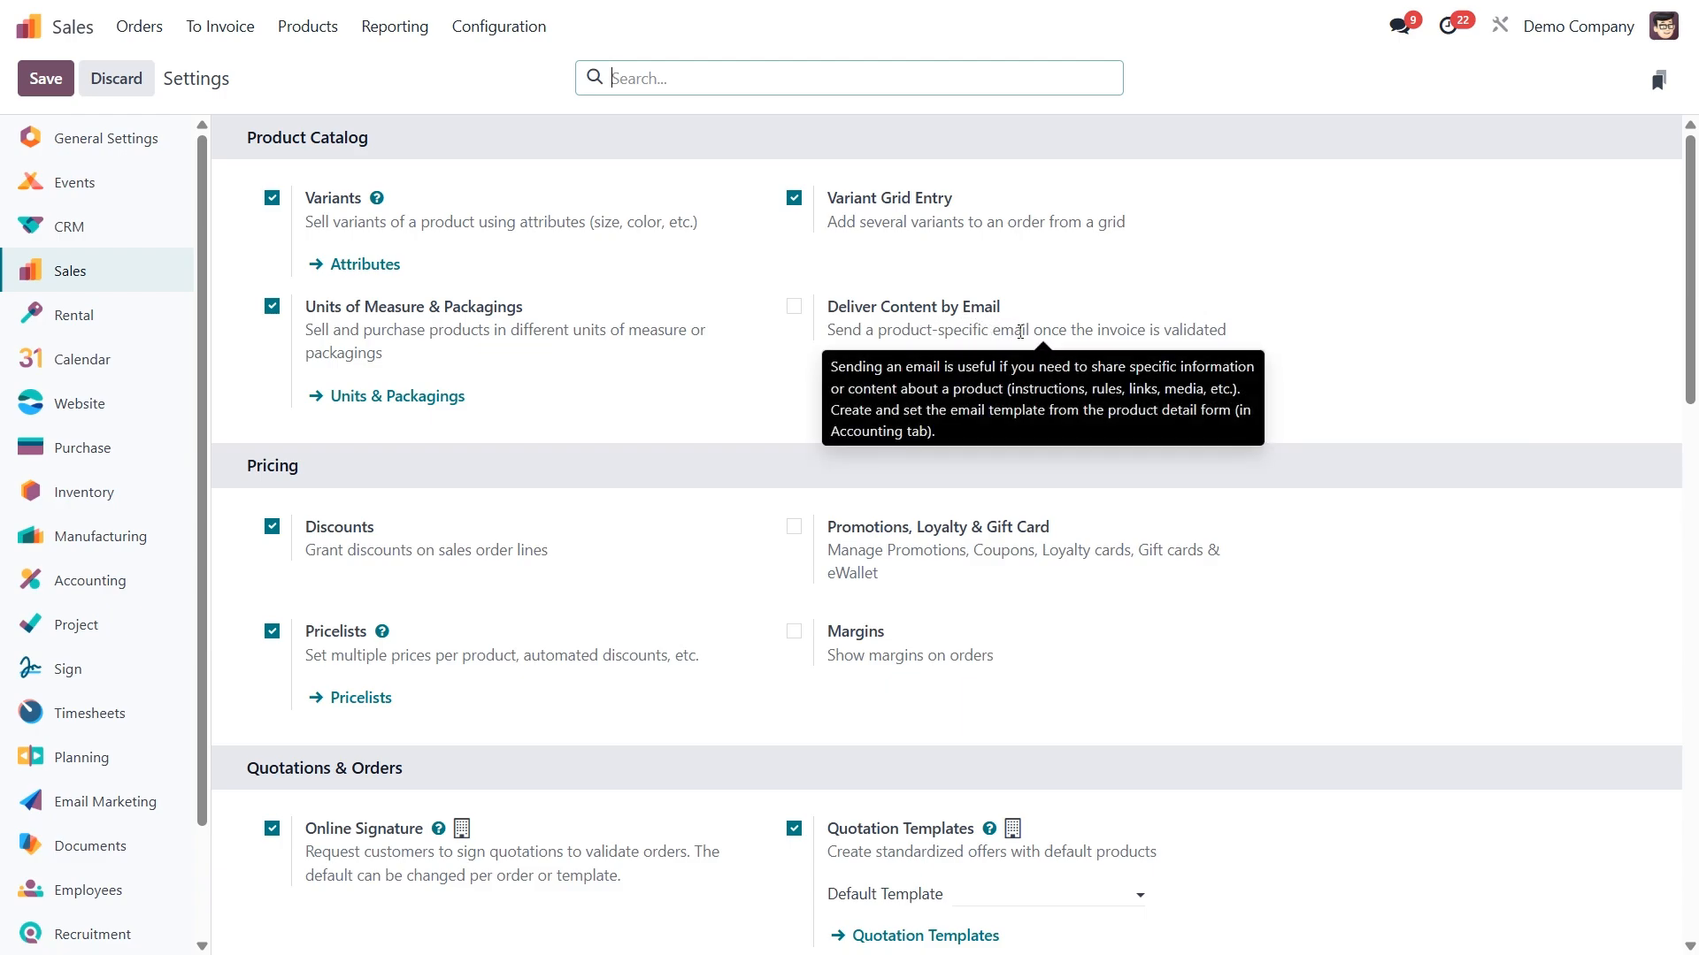
click(796, 308)
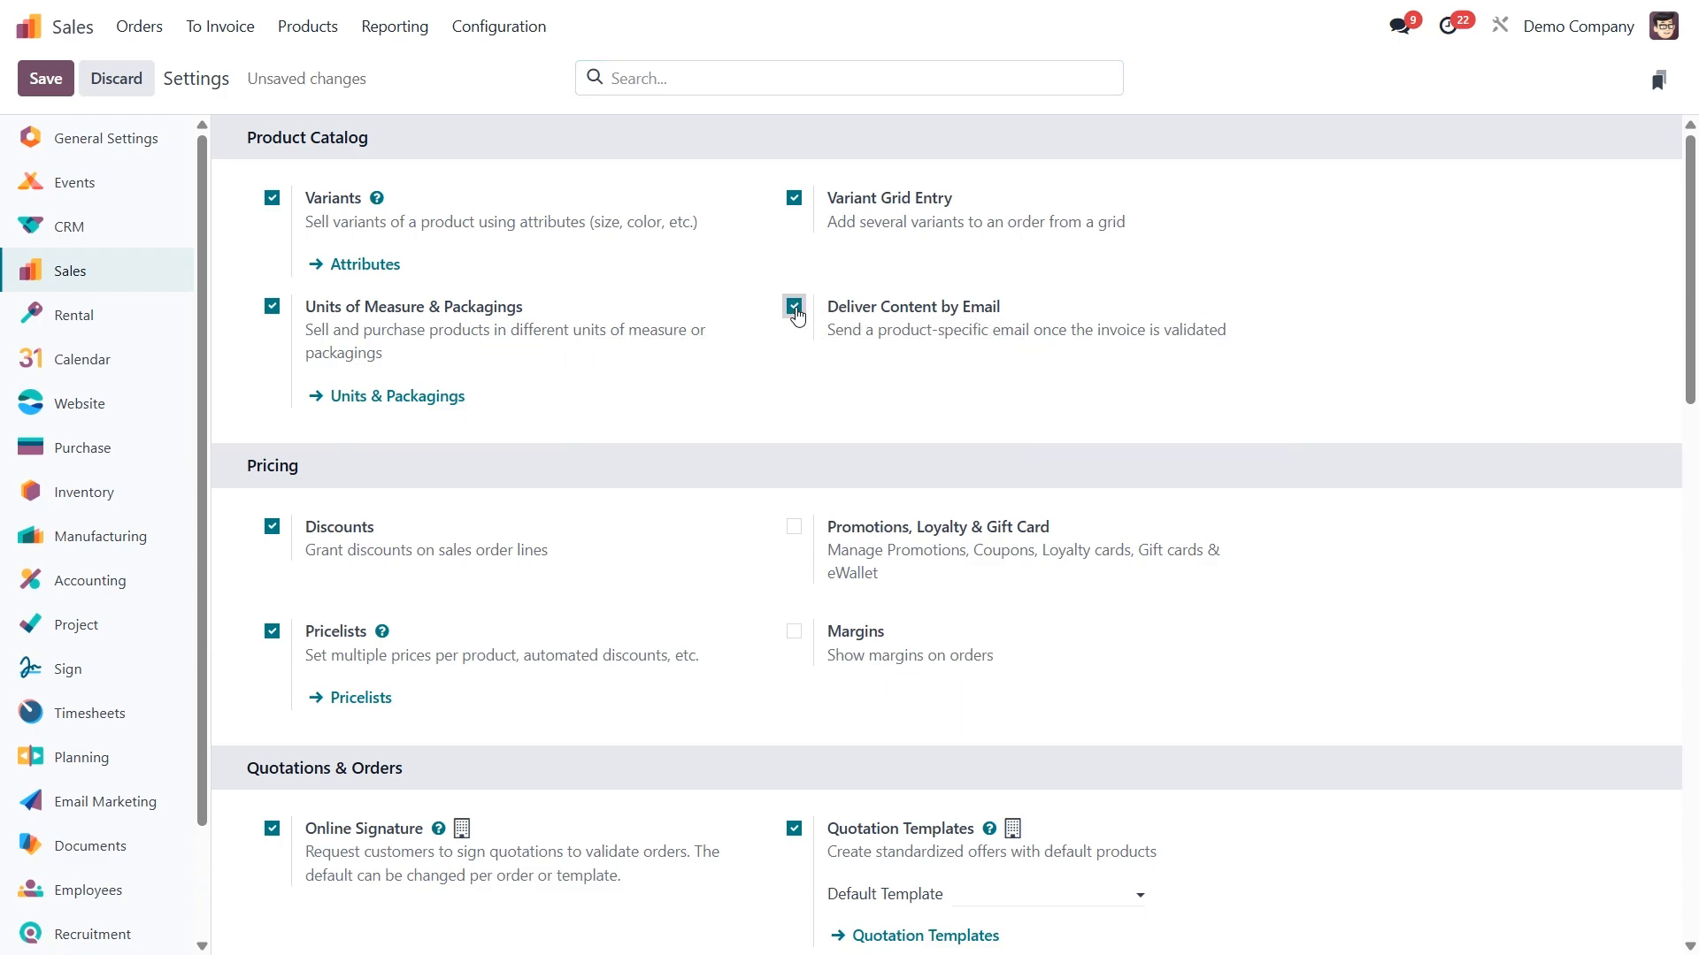
click(46, 82)
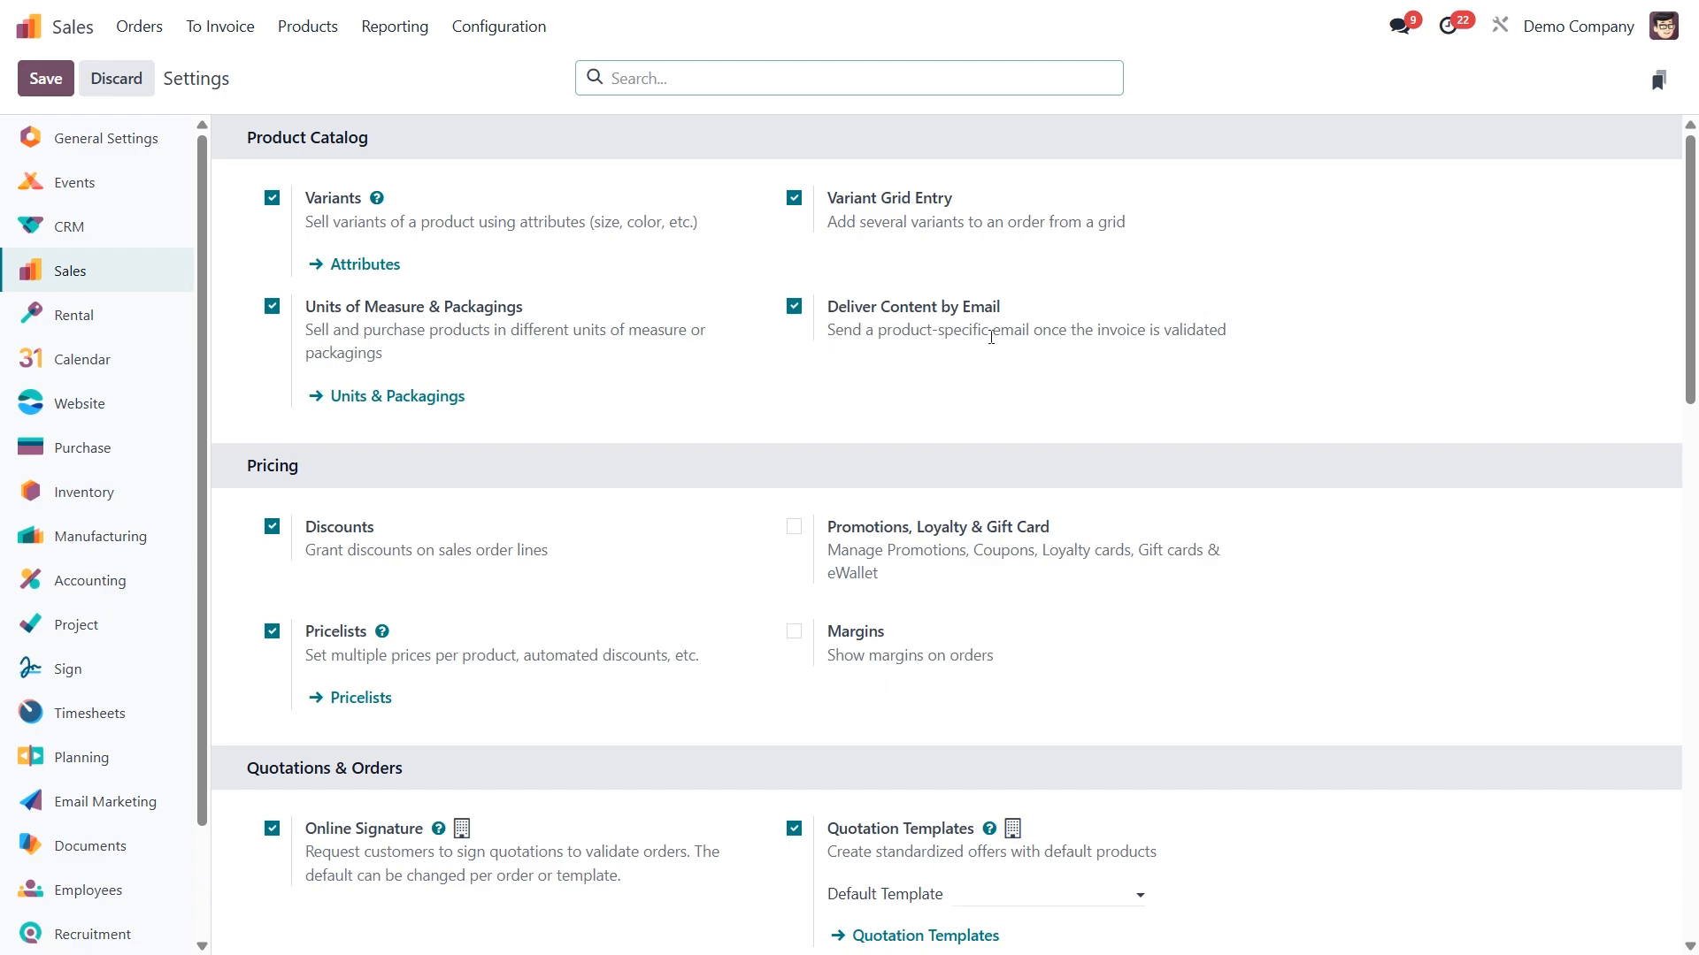
mouse_move(990, 337)
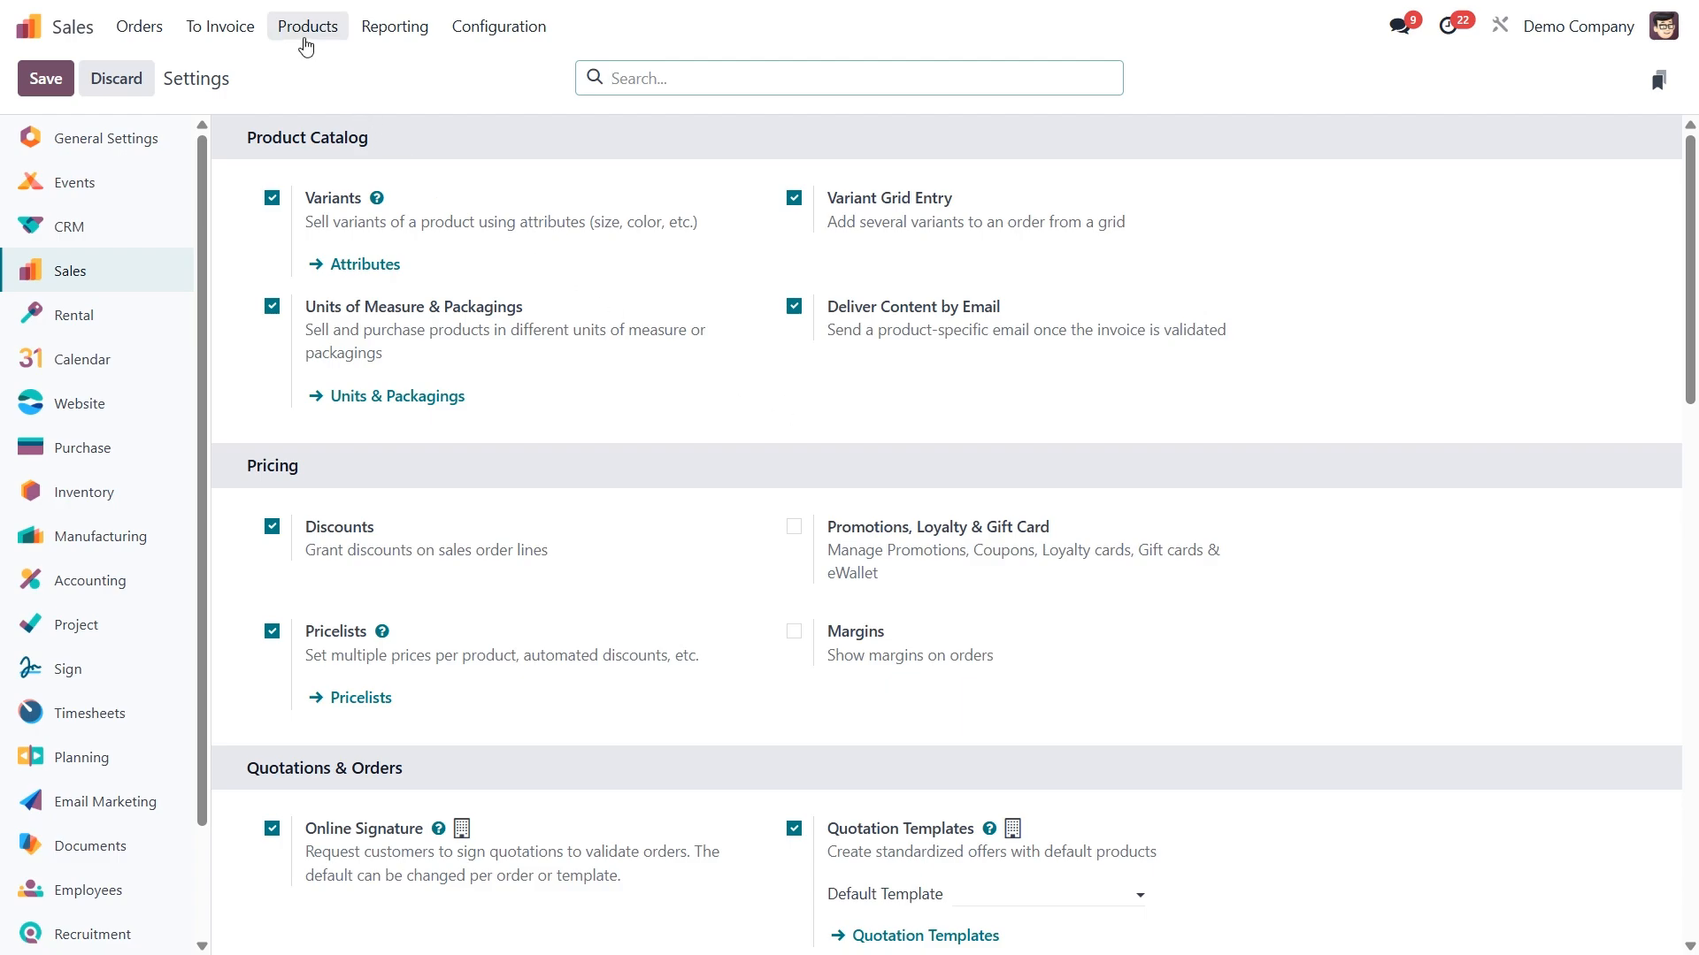
- Set the automatic invoice email template of the product Corner Desk Right Sit to "Invoice: Sending"
click(300, 40)
click(314, 69)
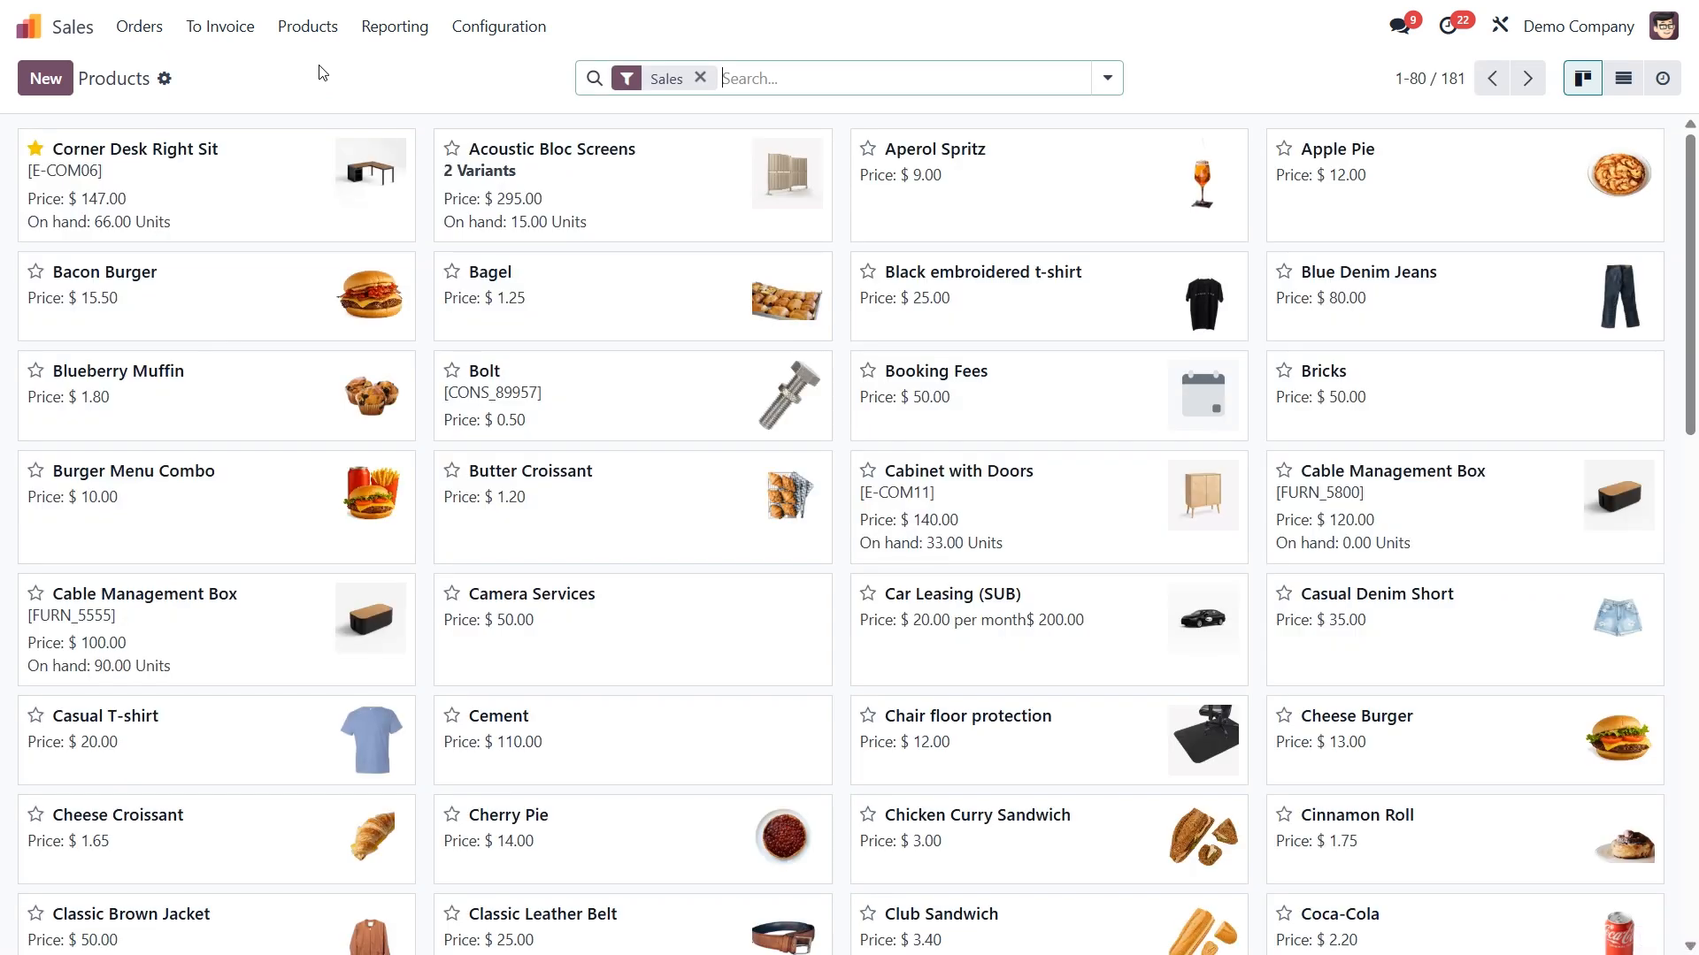
click(182, 164)
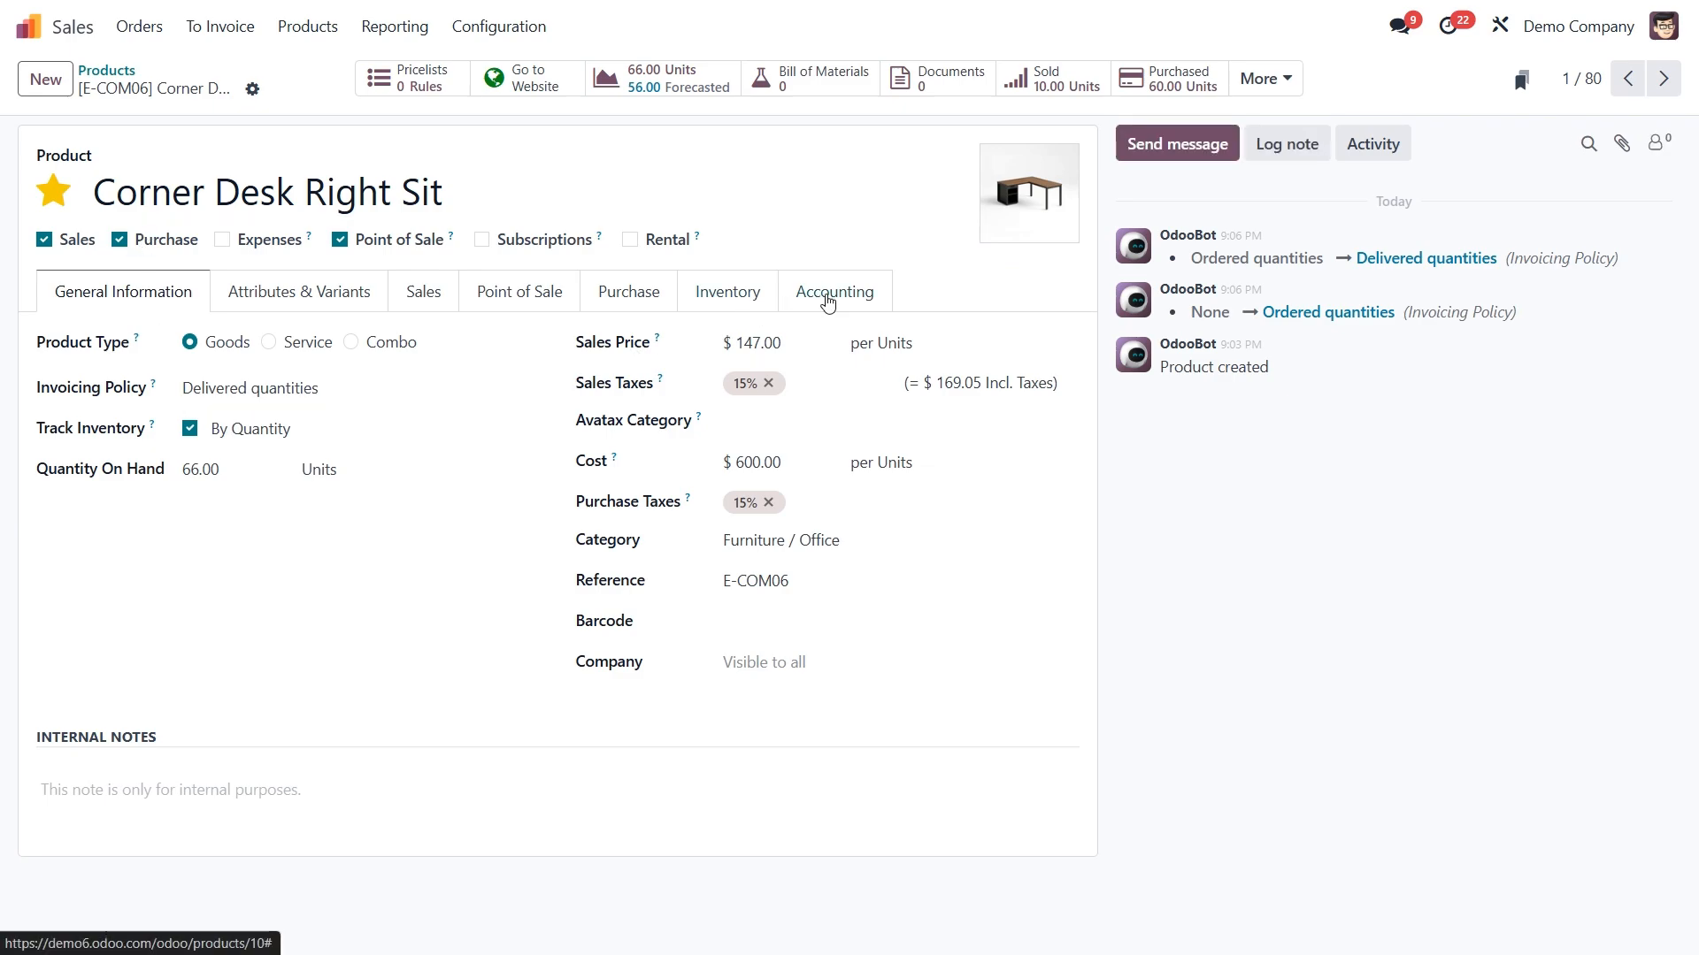
click(827, 302)
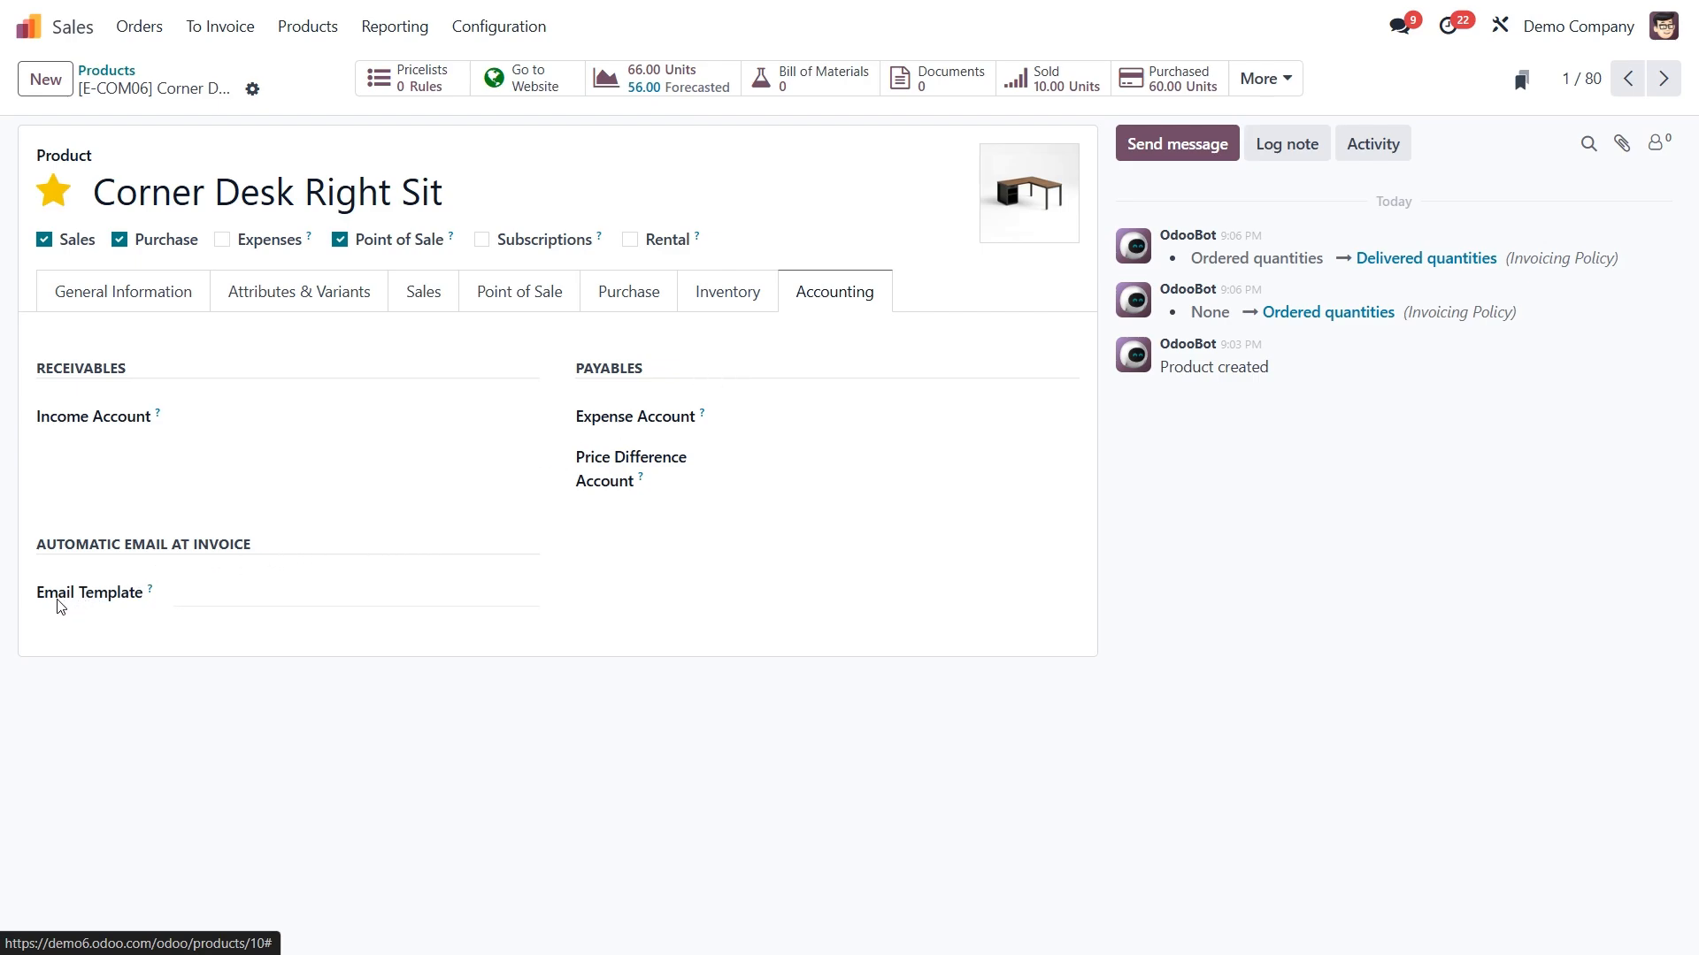
mouse_move(150, 591)
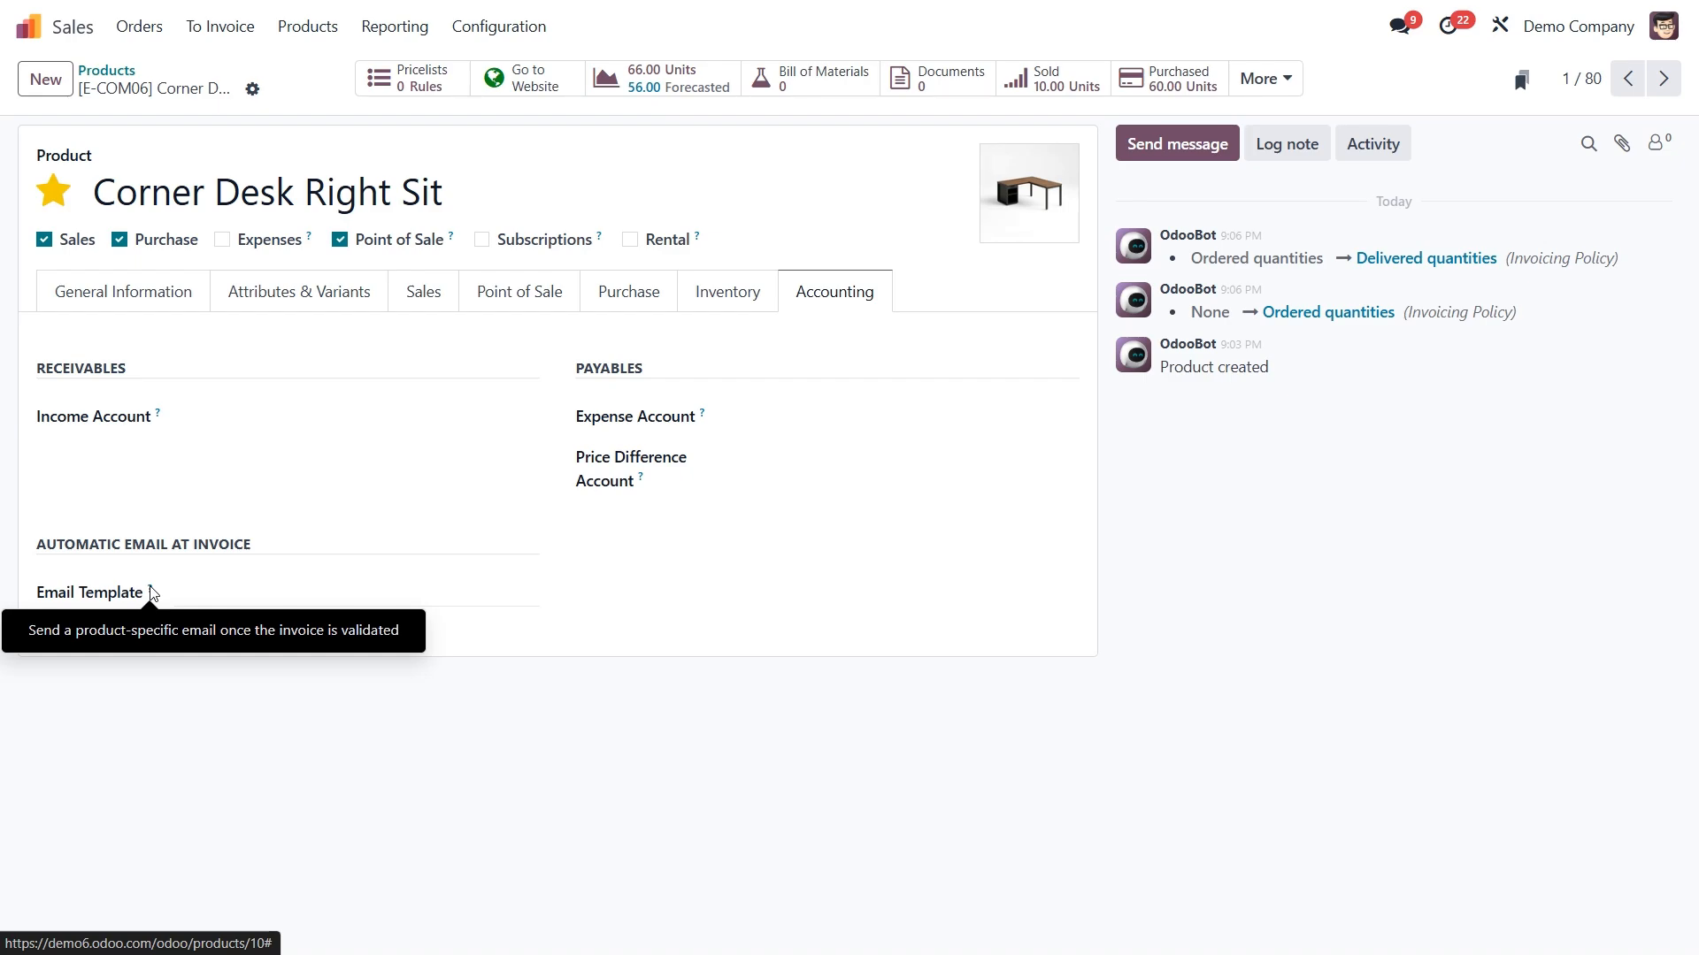
click(239, 597)
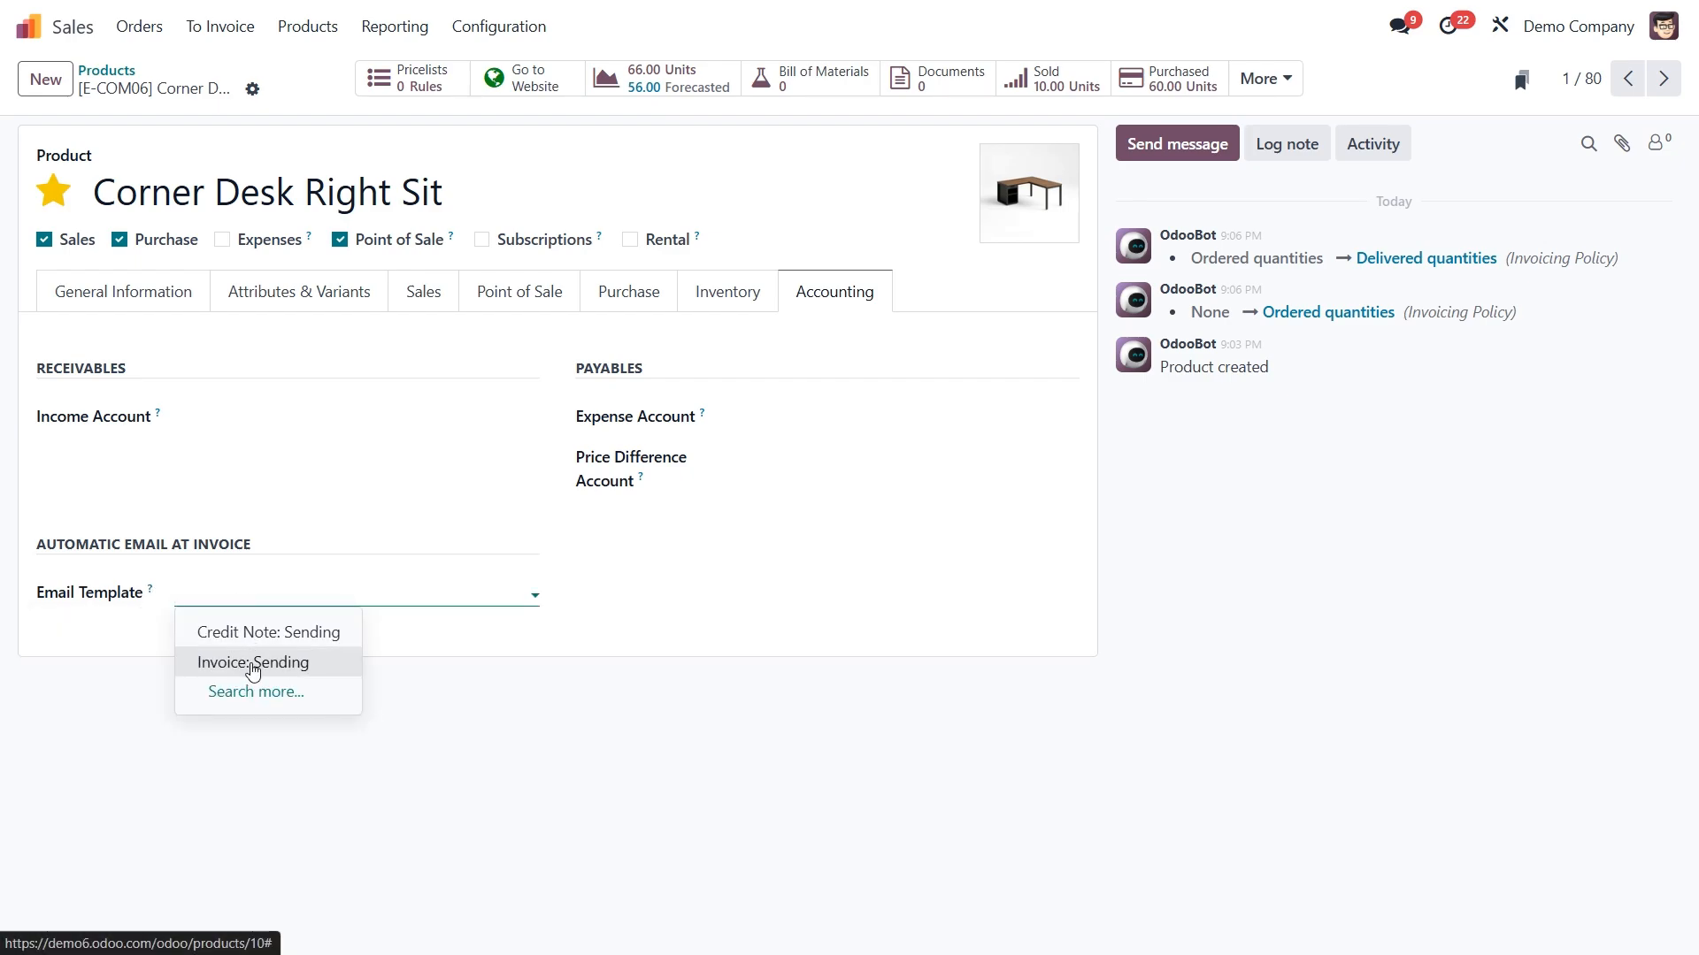
click(253, 666)
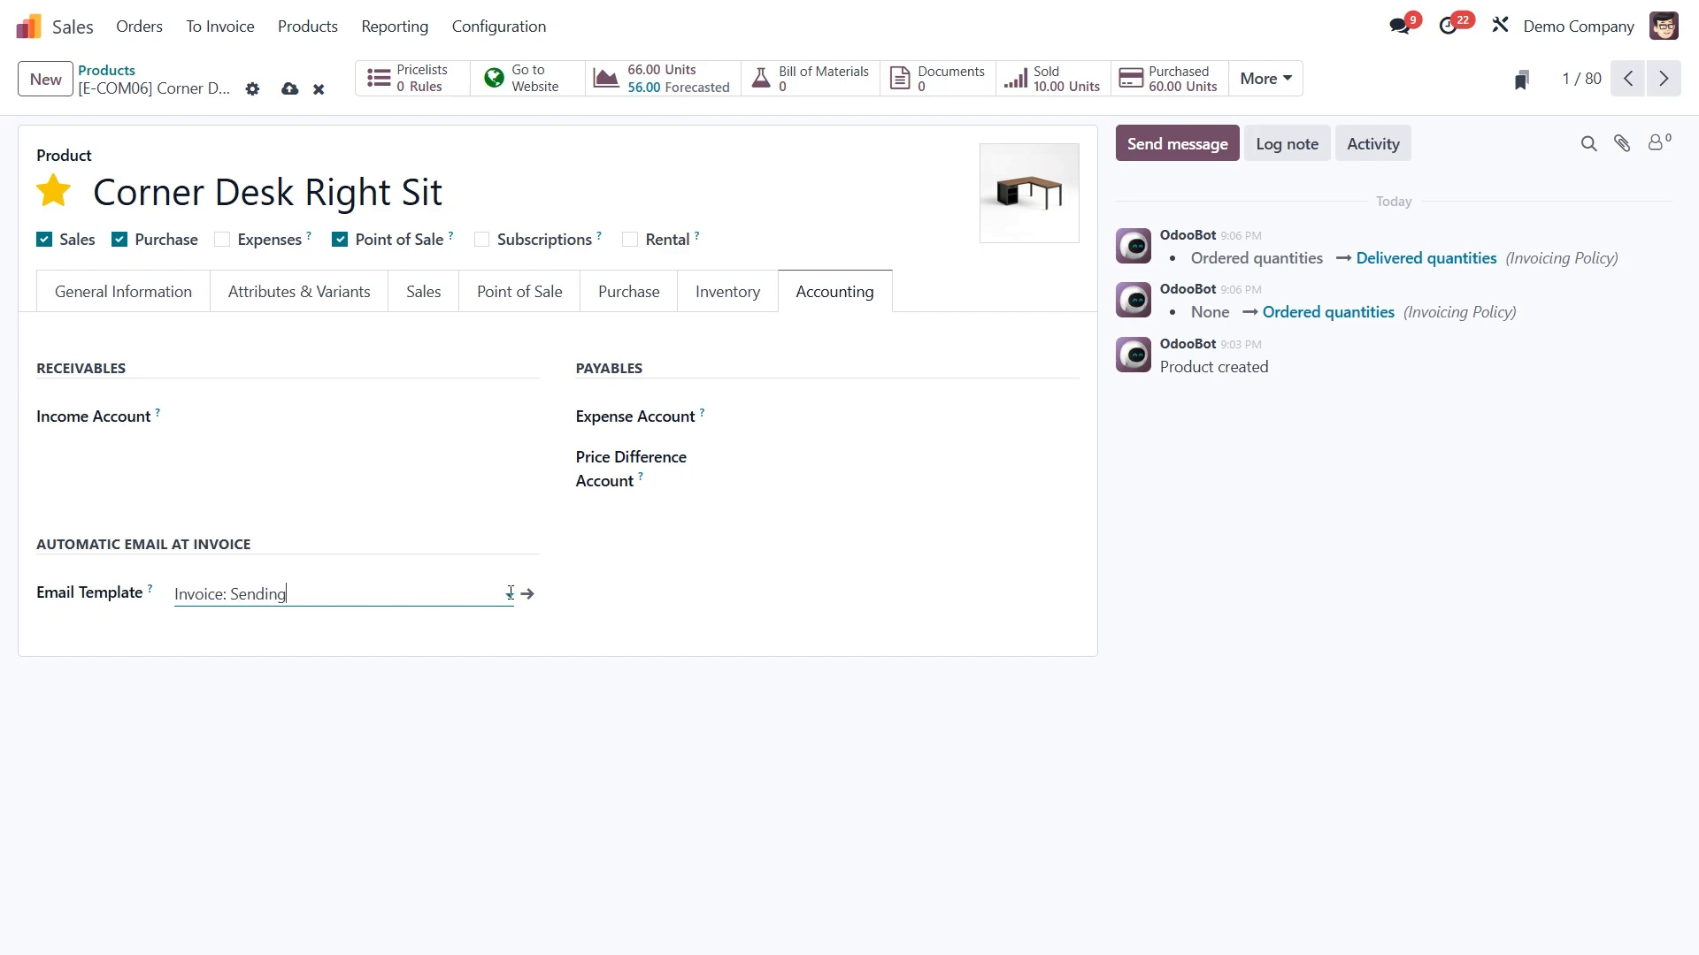
- Review the body of the selected email template, start a blank new template from it and discard that
click(528, 593)
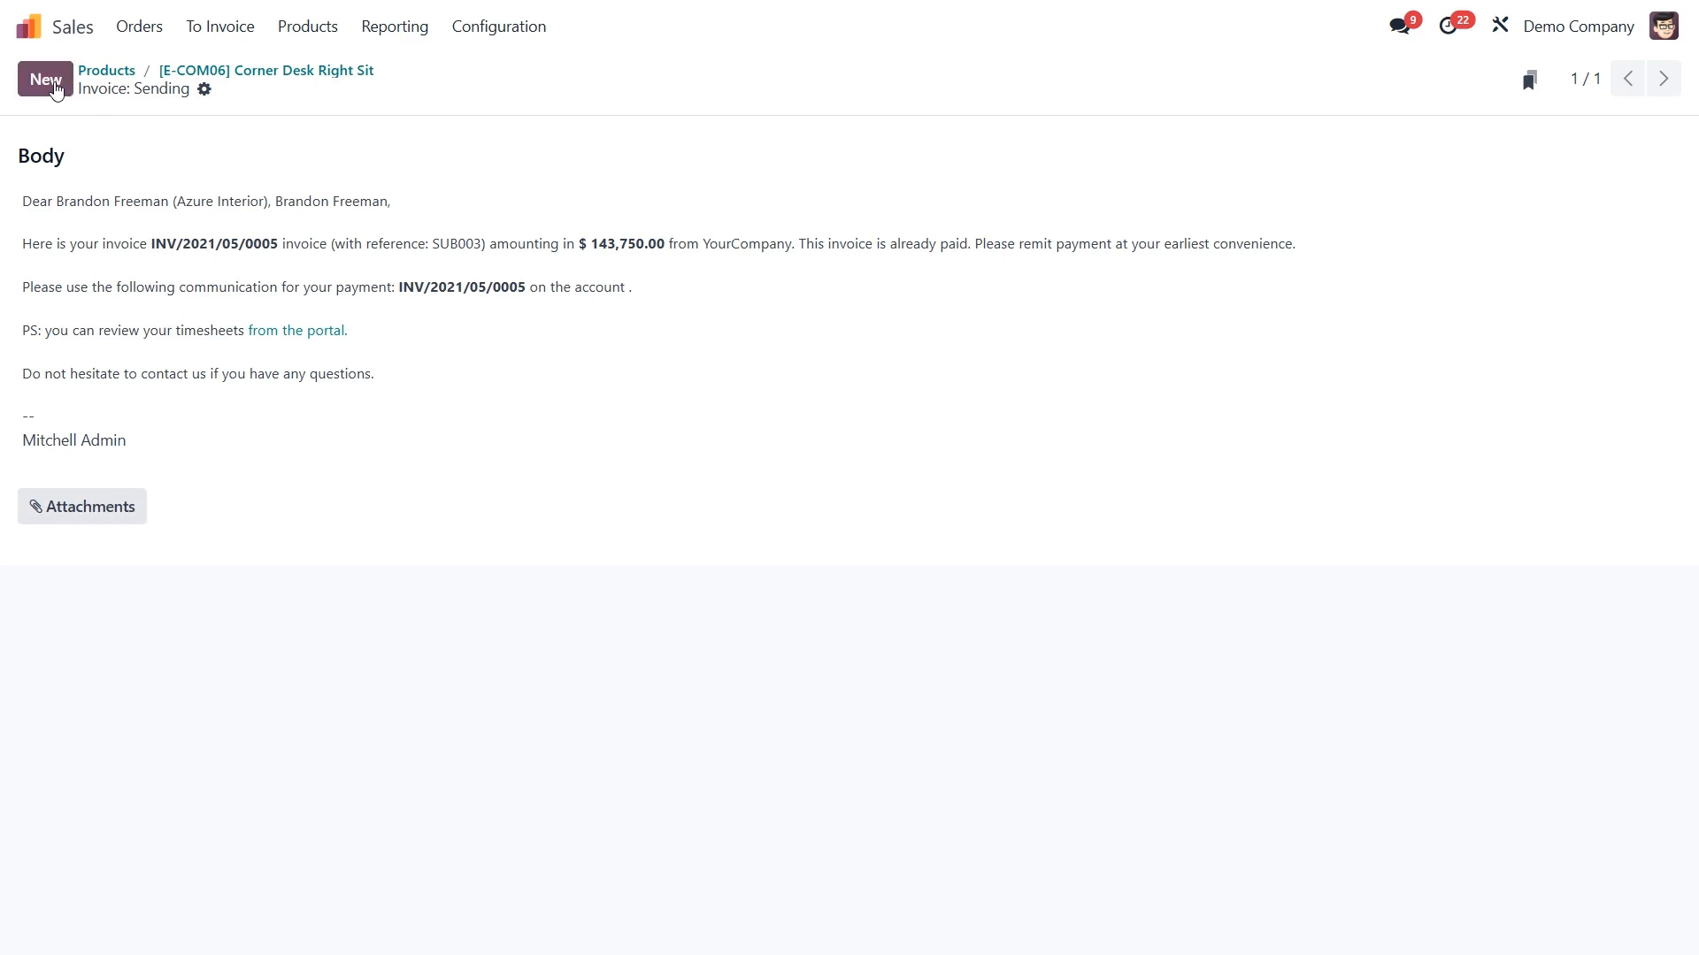
click(49, 88)
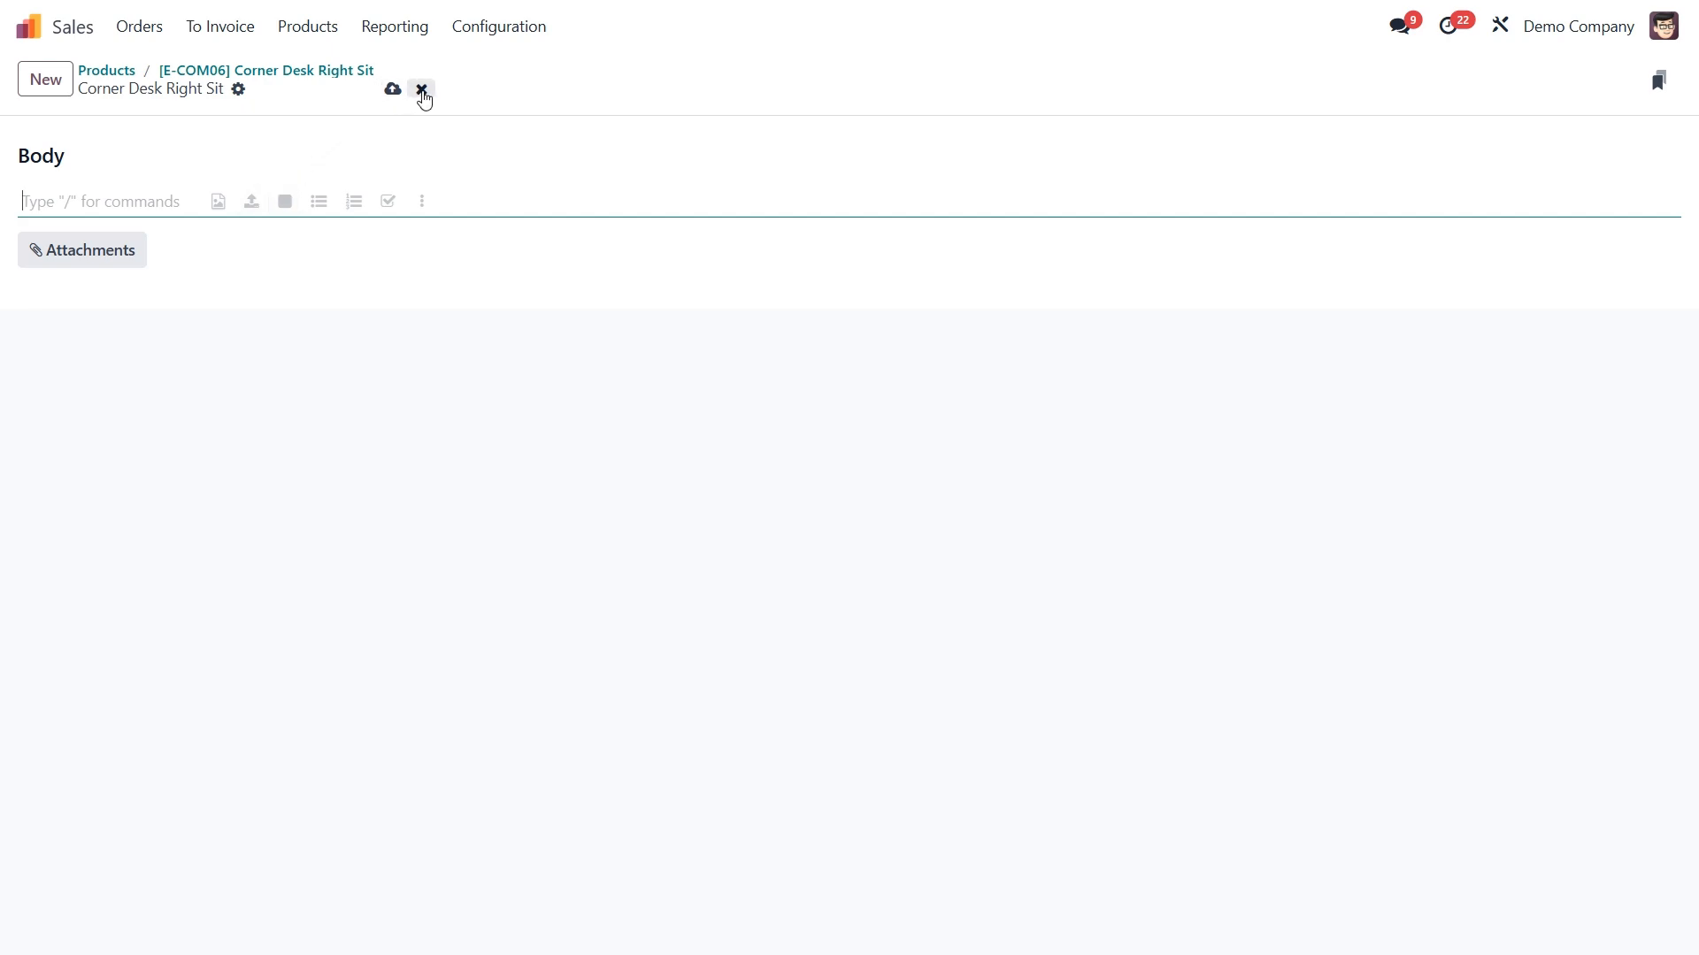
click(422, 89)
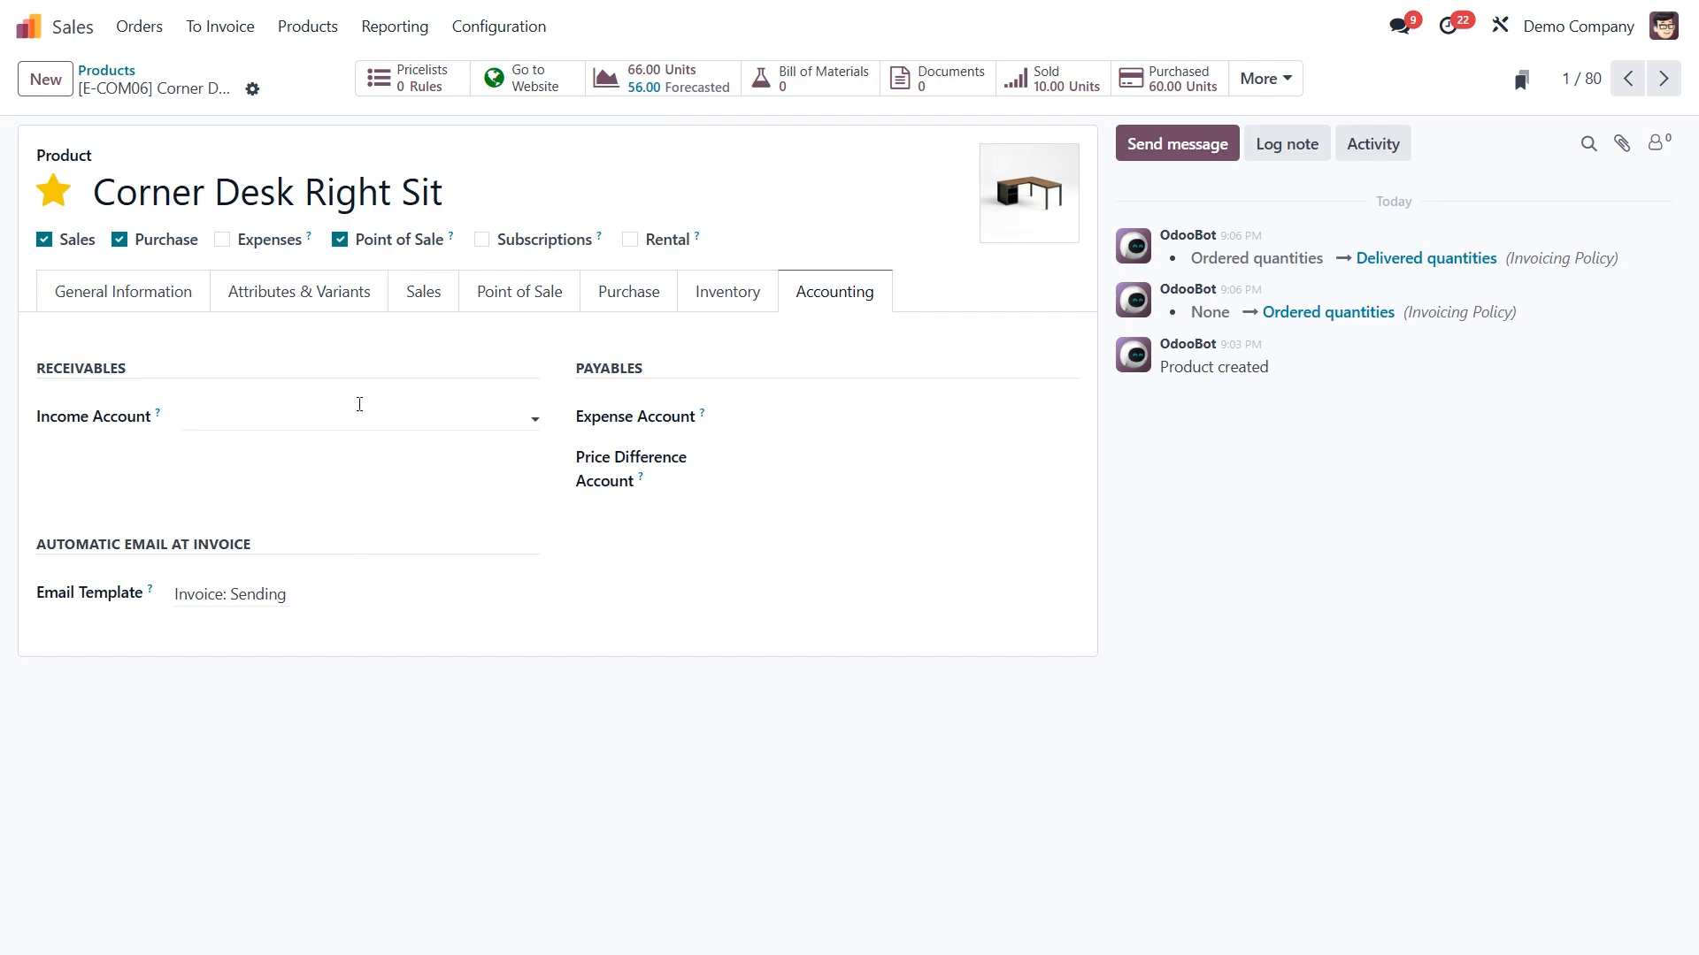
- Create a quotation for the customer Azure Interior and check the customer's contact record
click(139, 32)
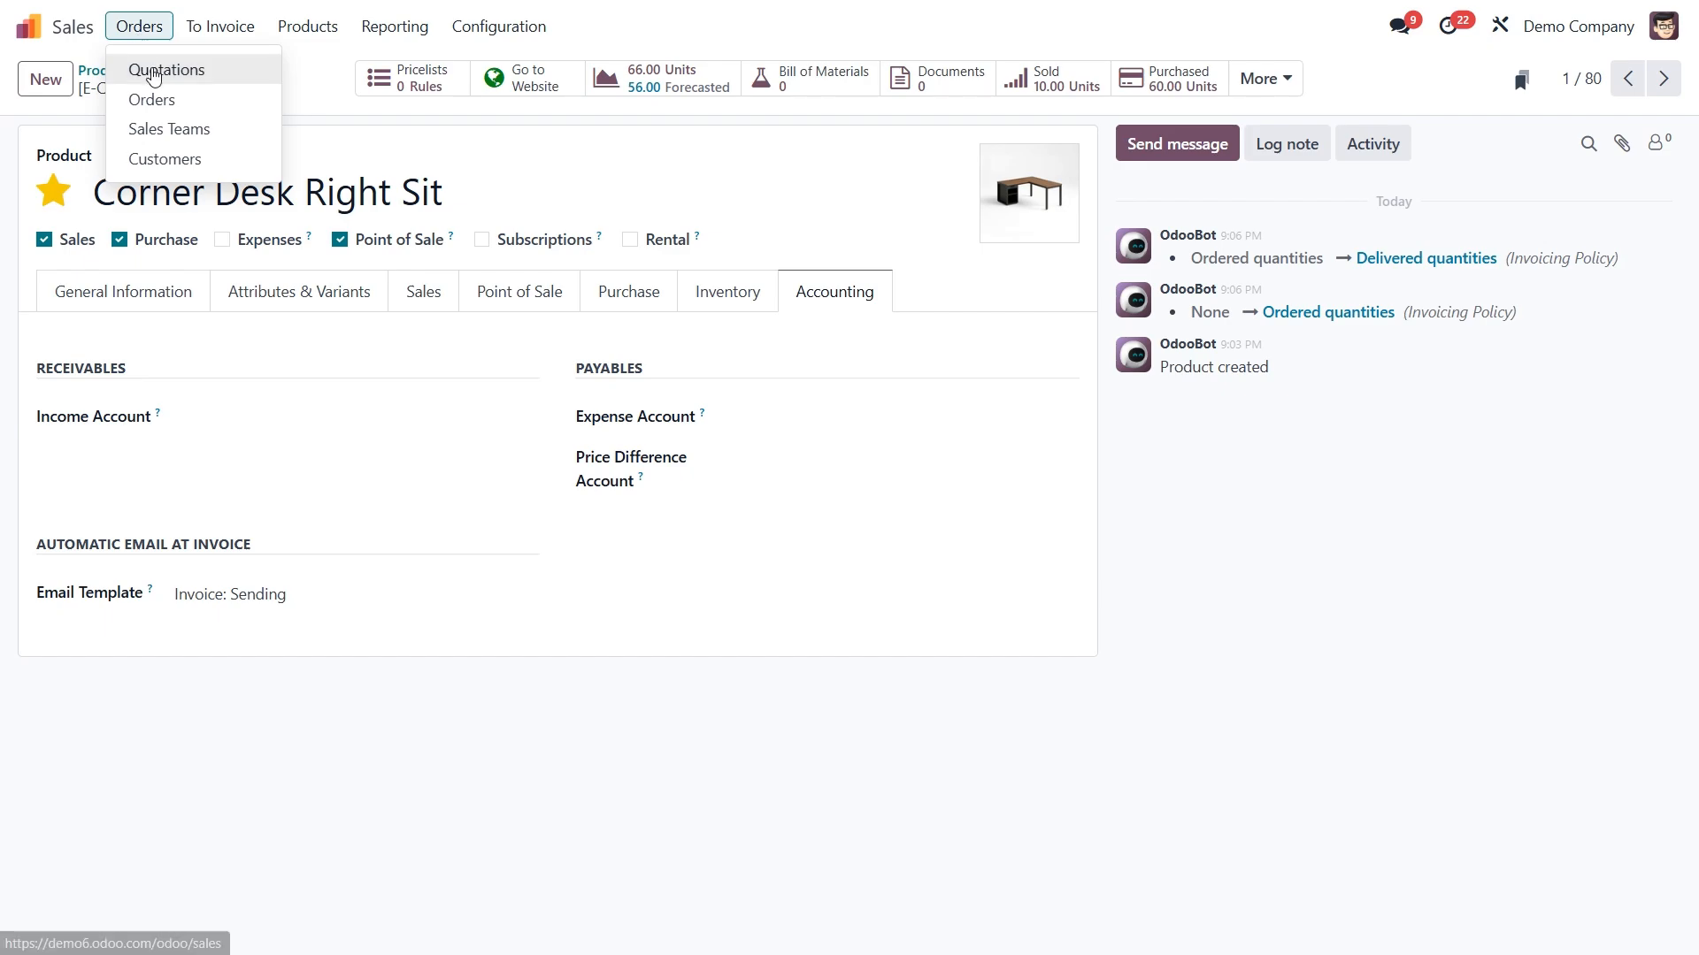
click(152, 72)
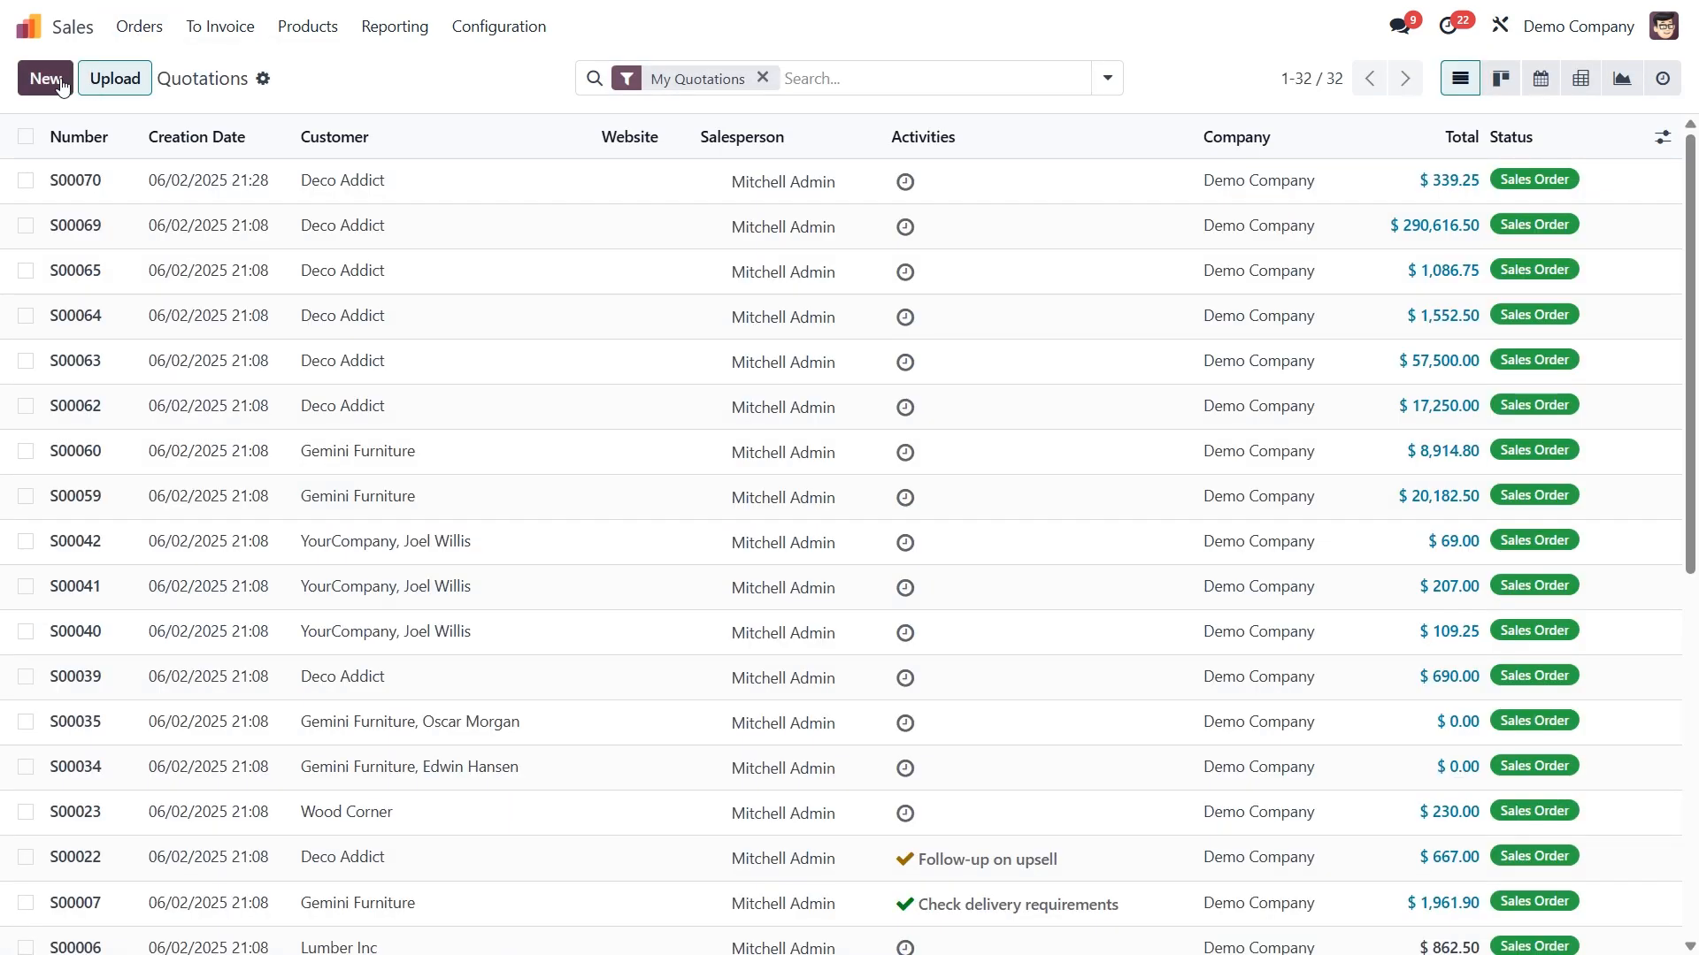
click(53, 78)
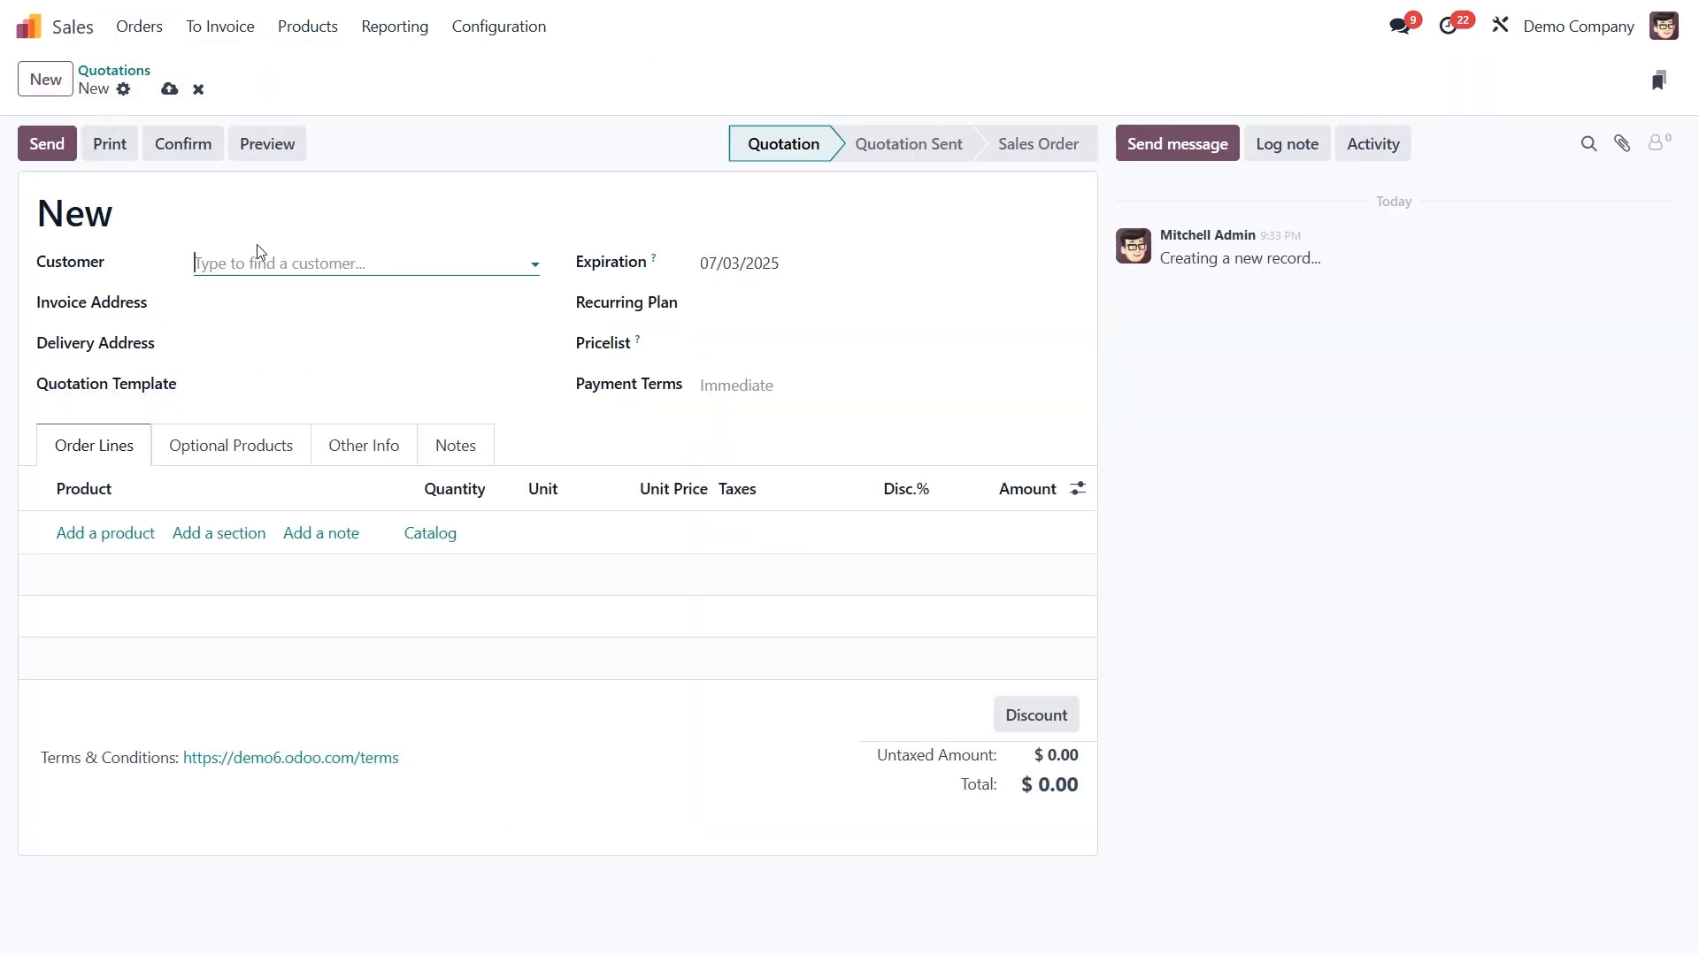
click(269, 262)
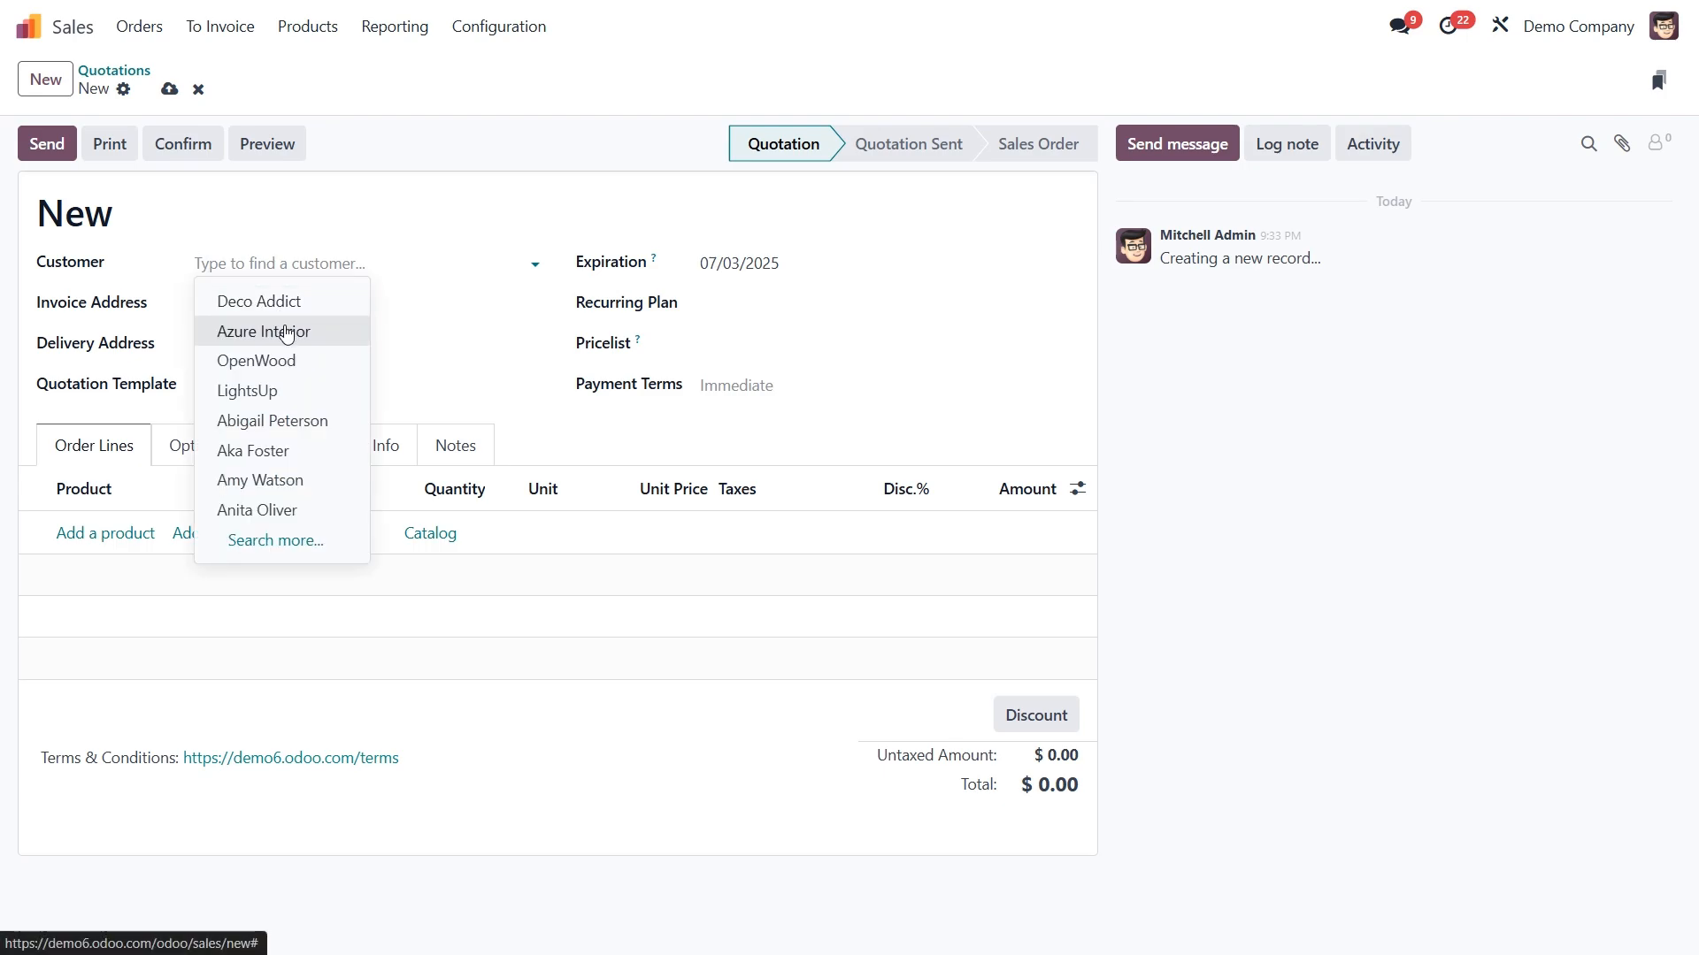
click(286, 334)
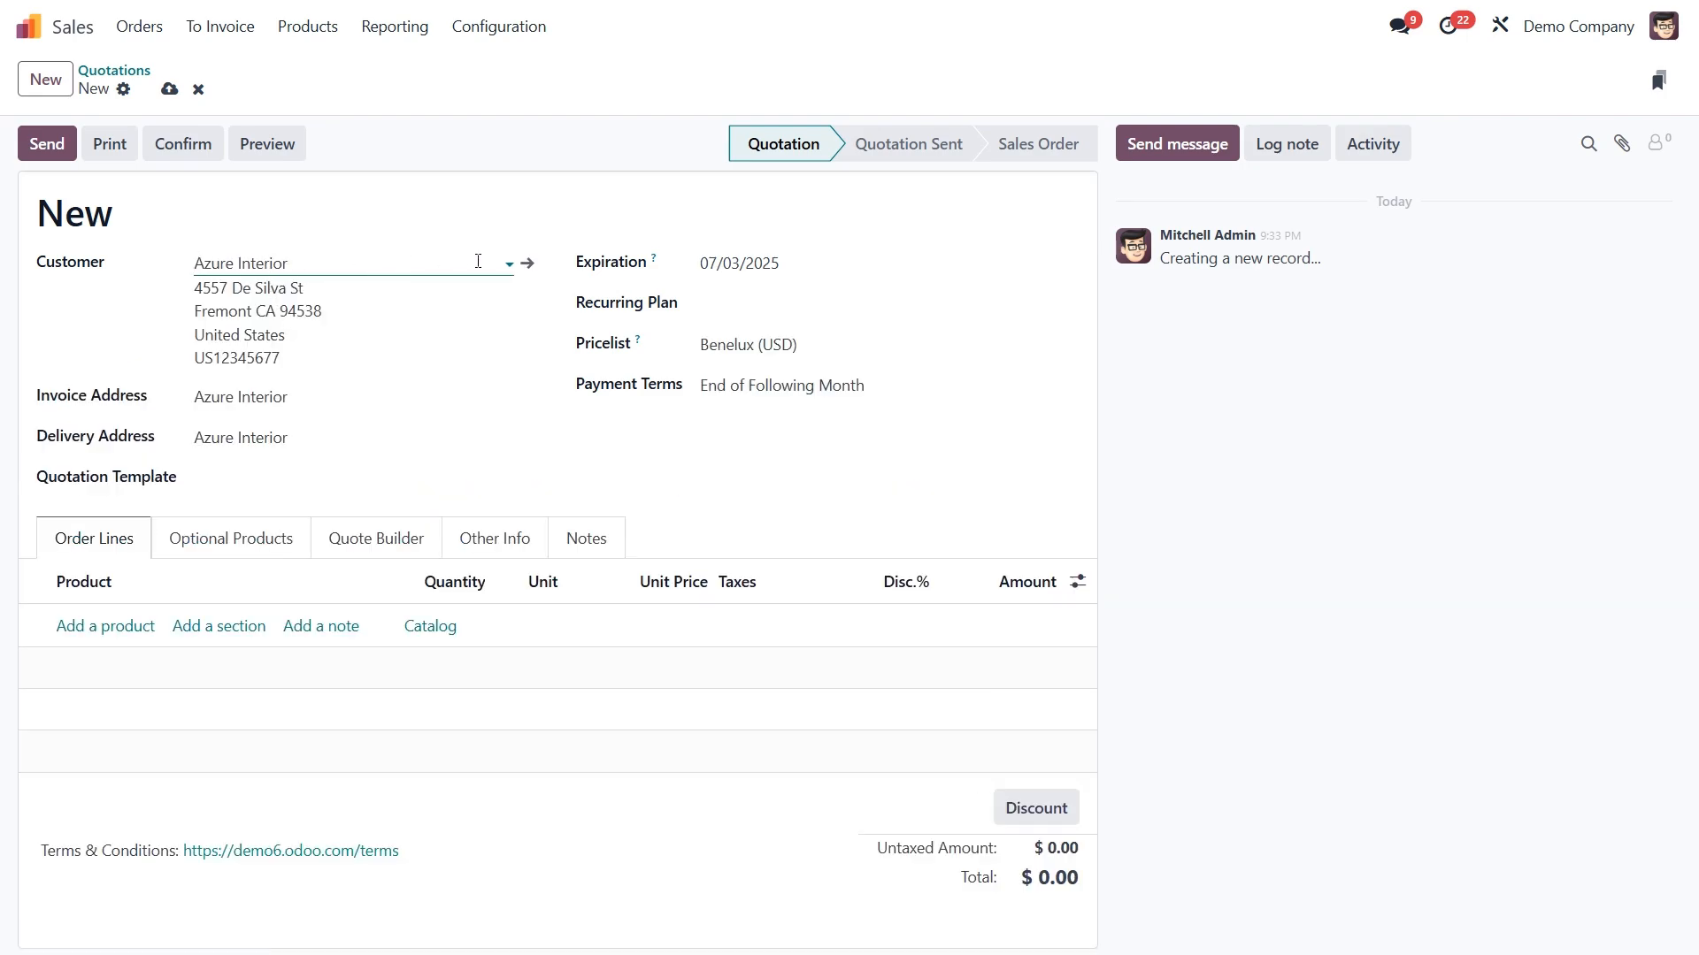
click(527, 264)
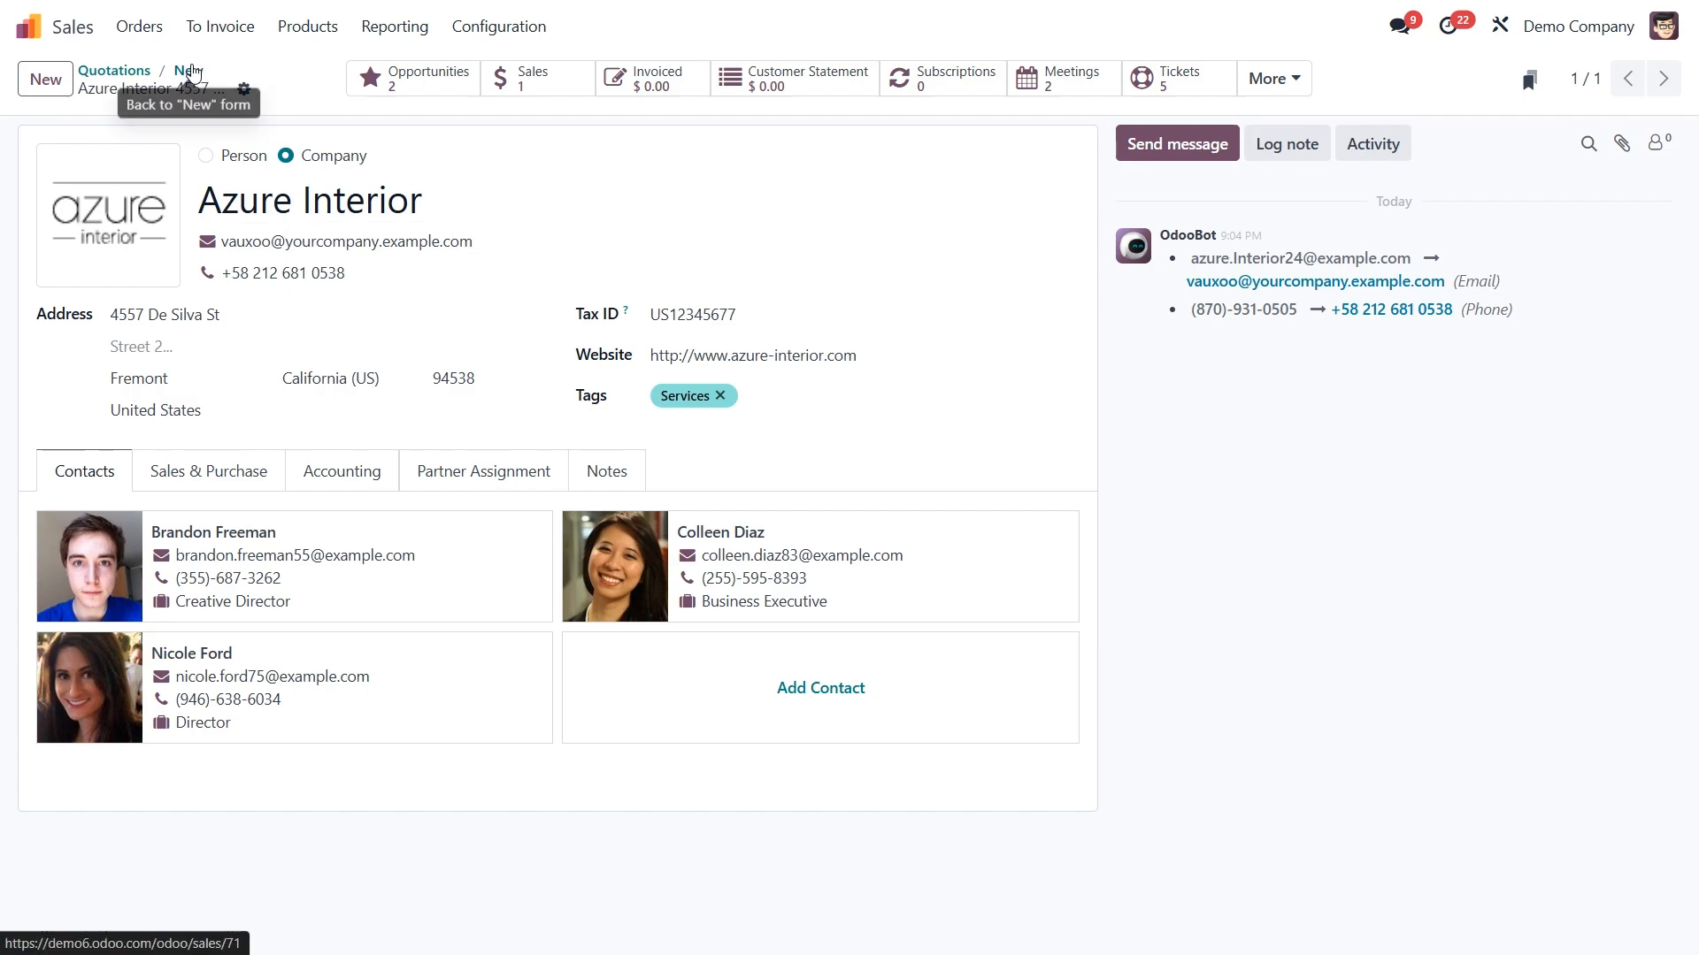
click(189, 71)
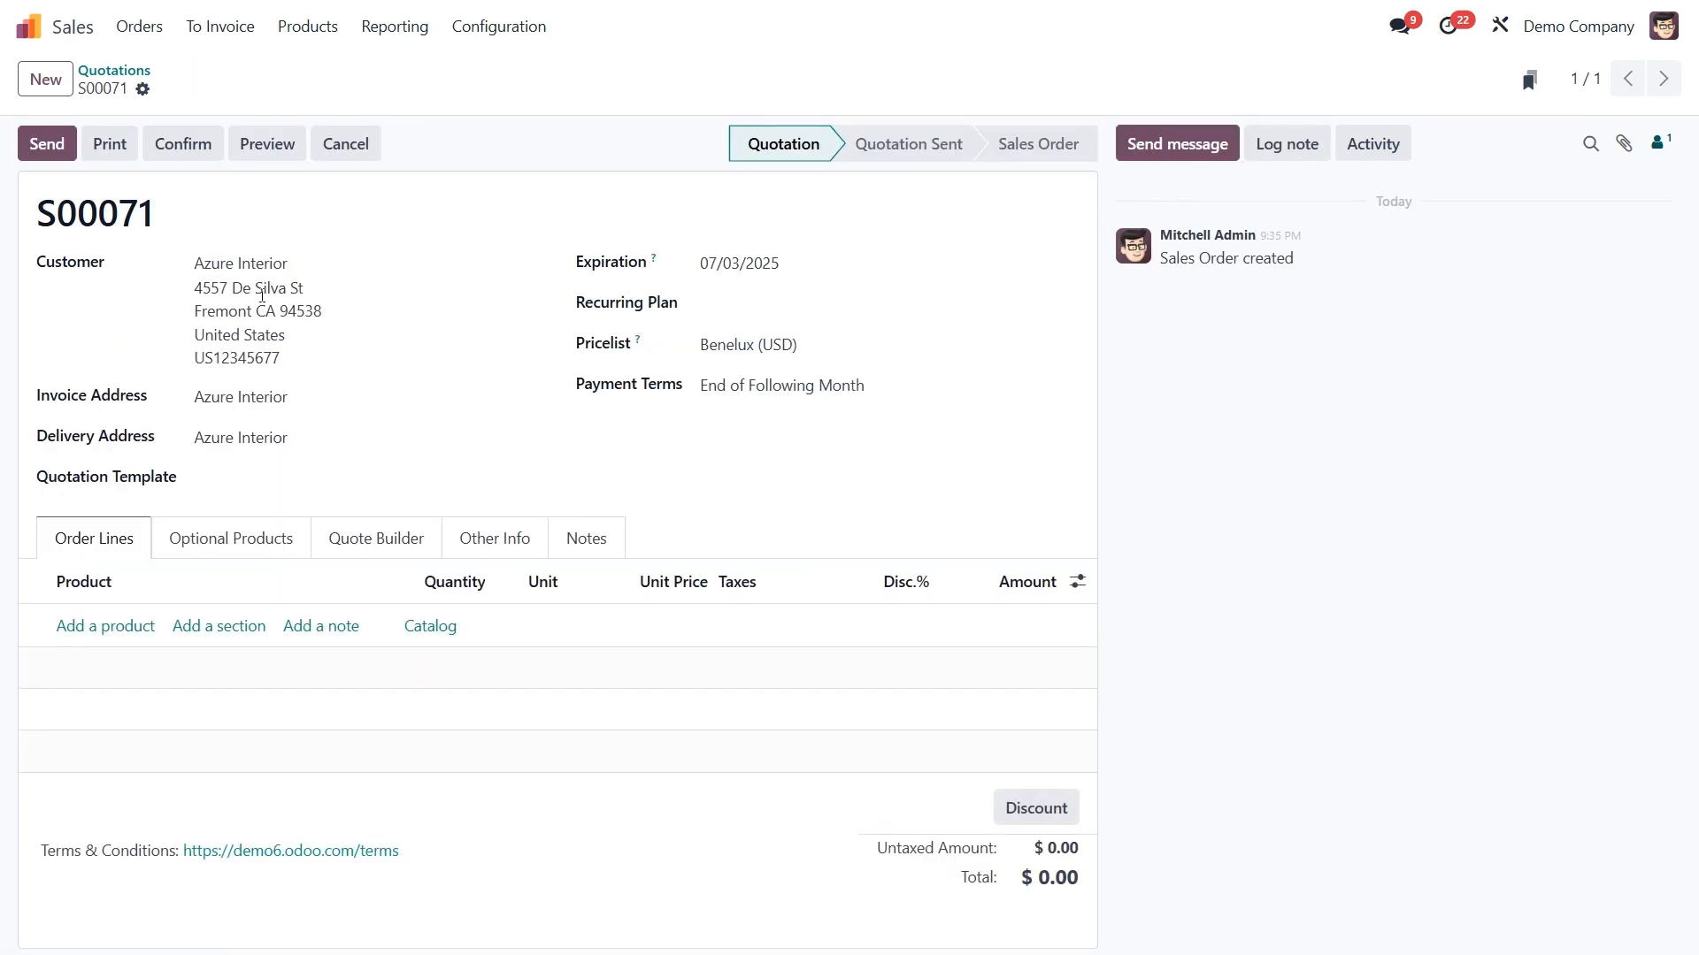
- Add the product Corner Desk Right Sit to the order lines and confirm the quotation
click(85, 628)
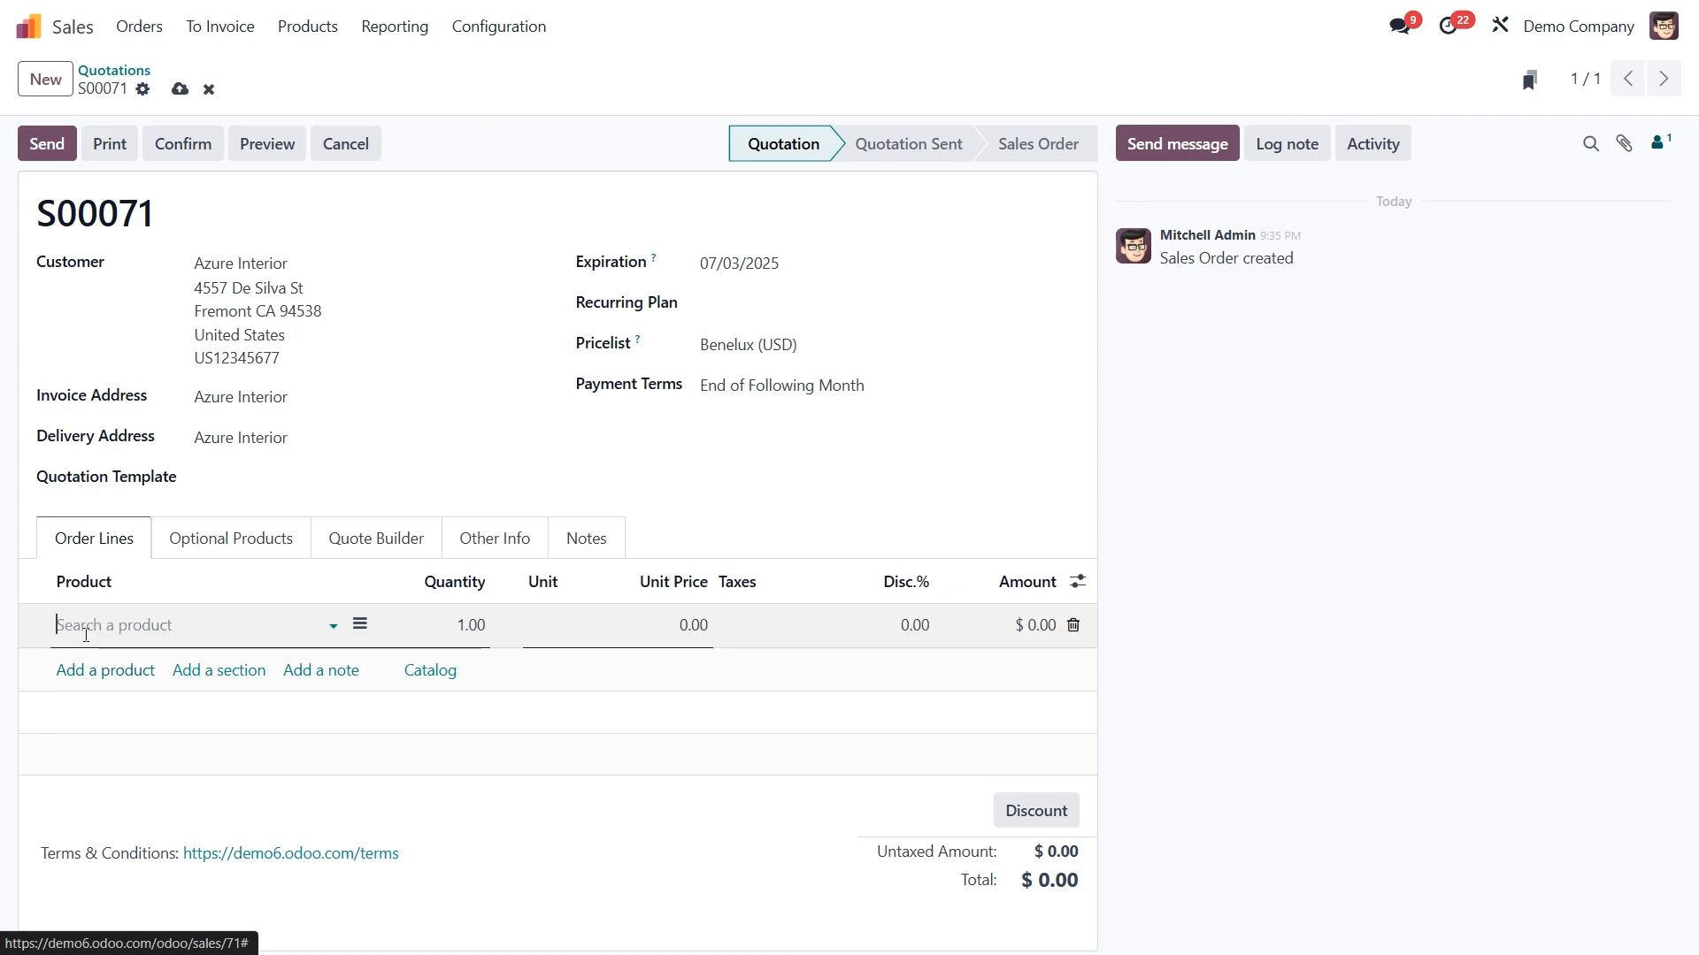
click(148, 663)
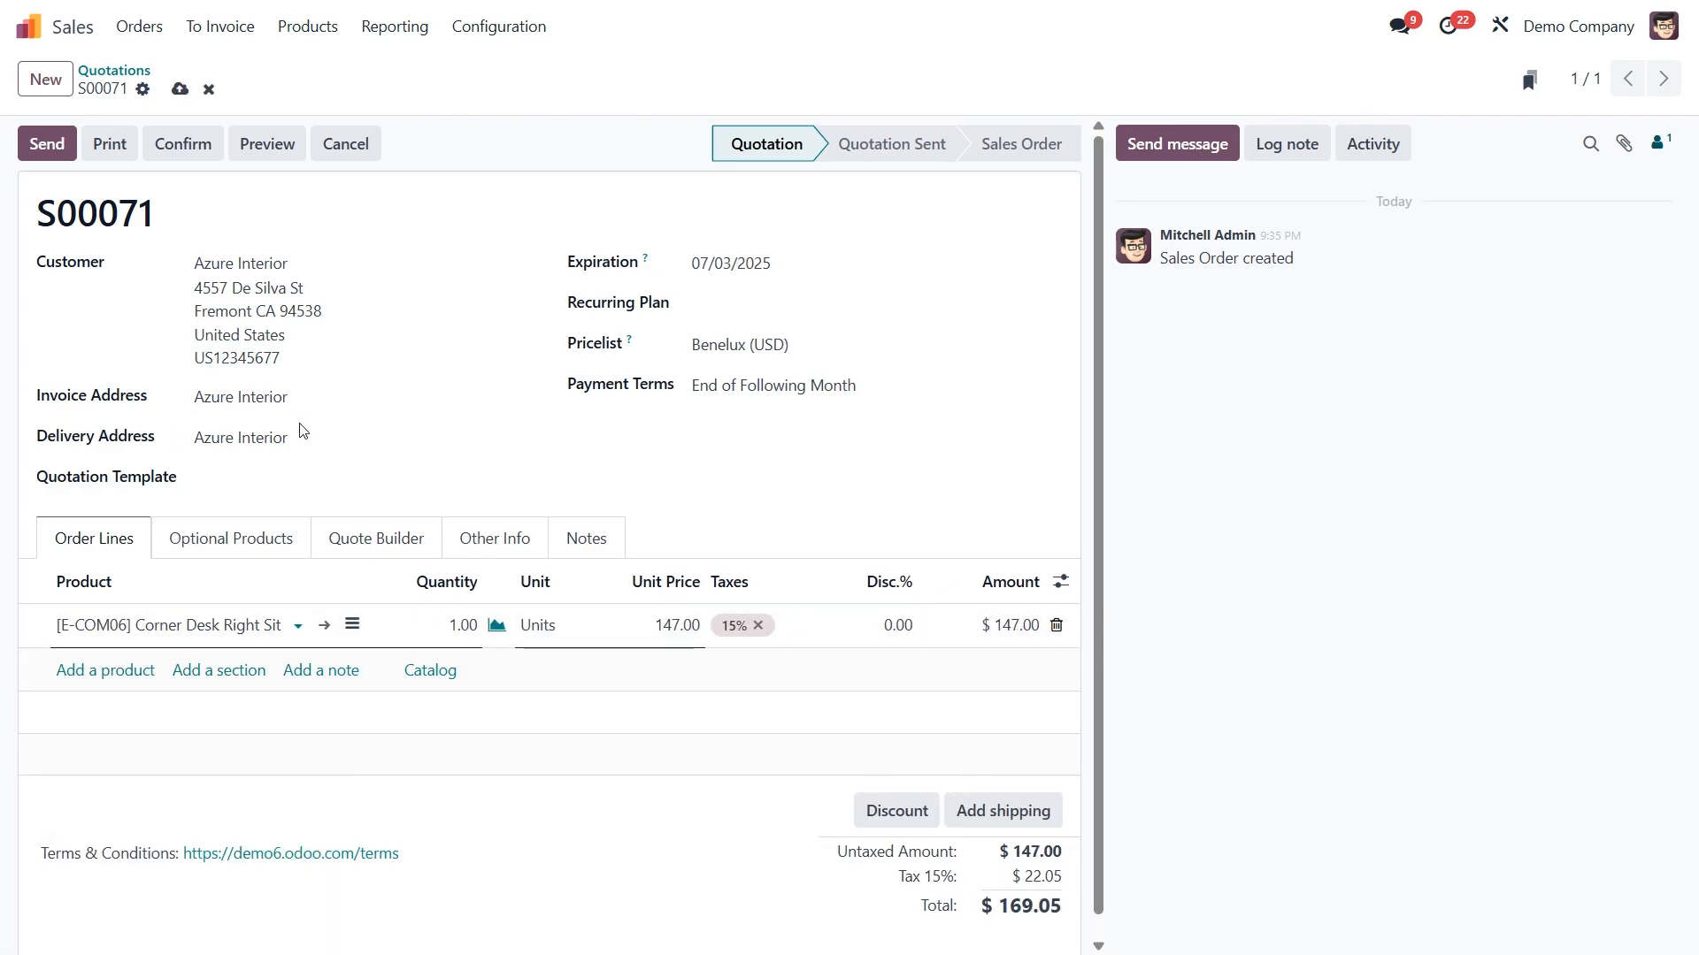
click(182, 149)
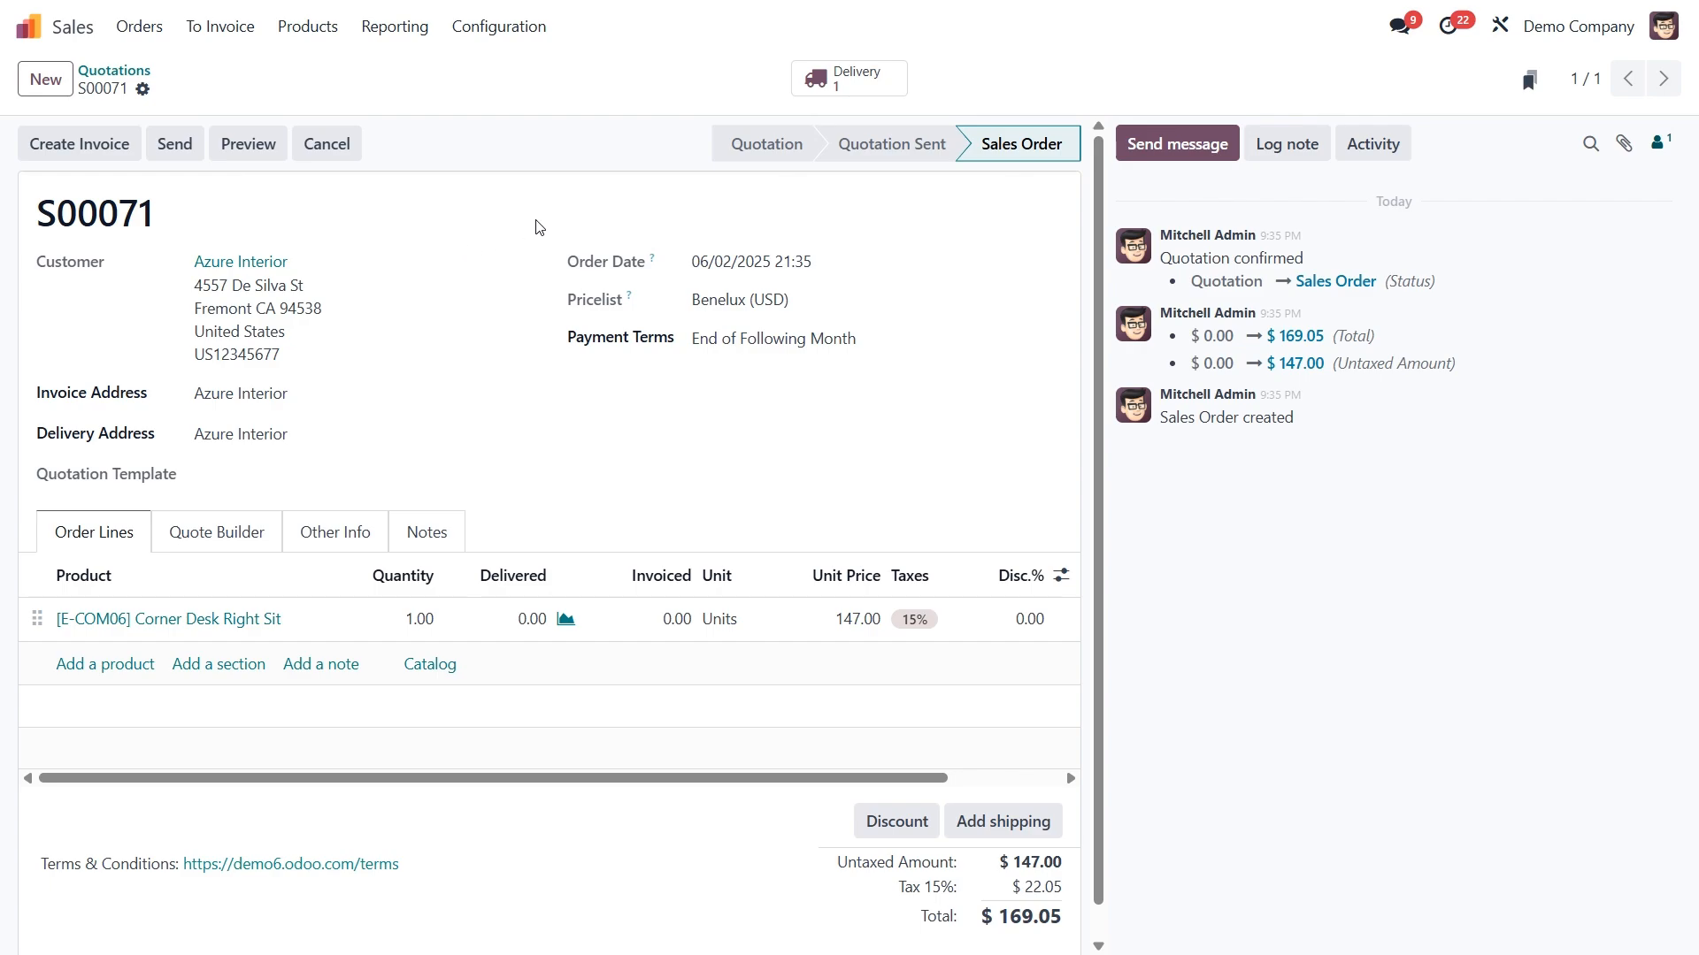
- Validate the sales order's delivery and return to the order
click(852, 87)
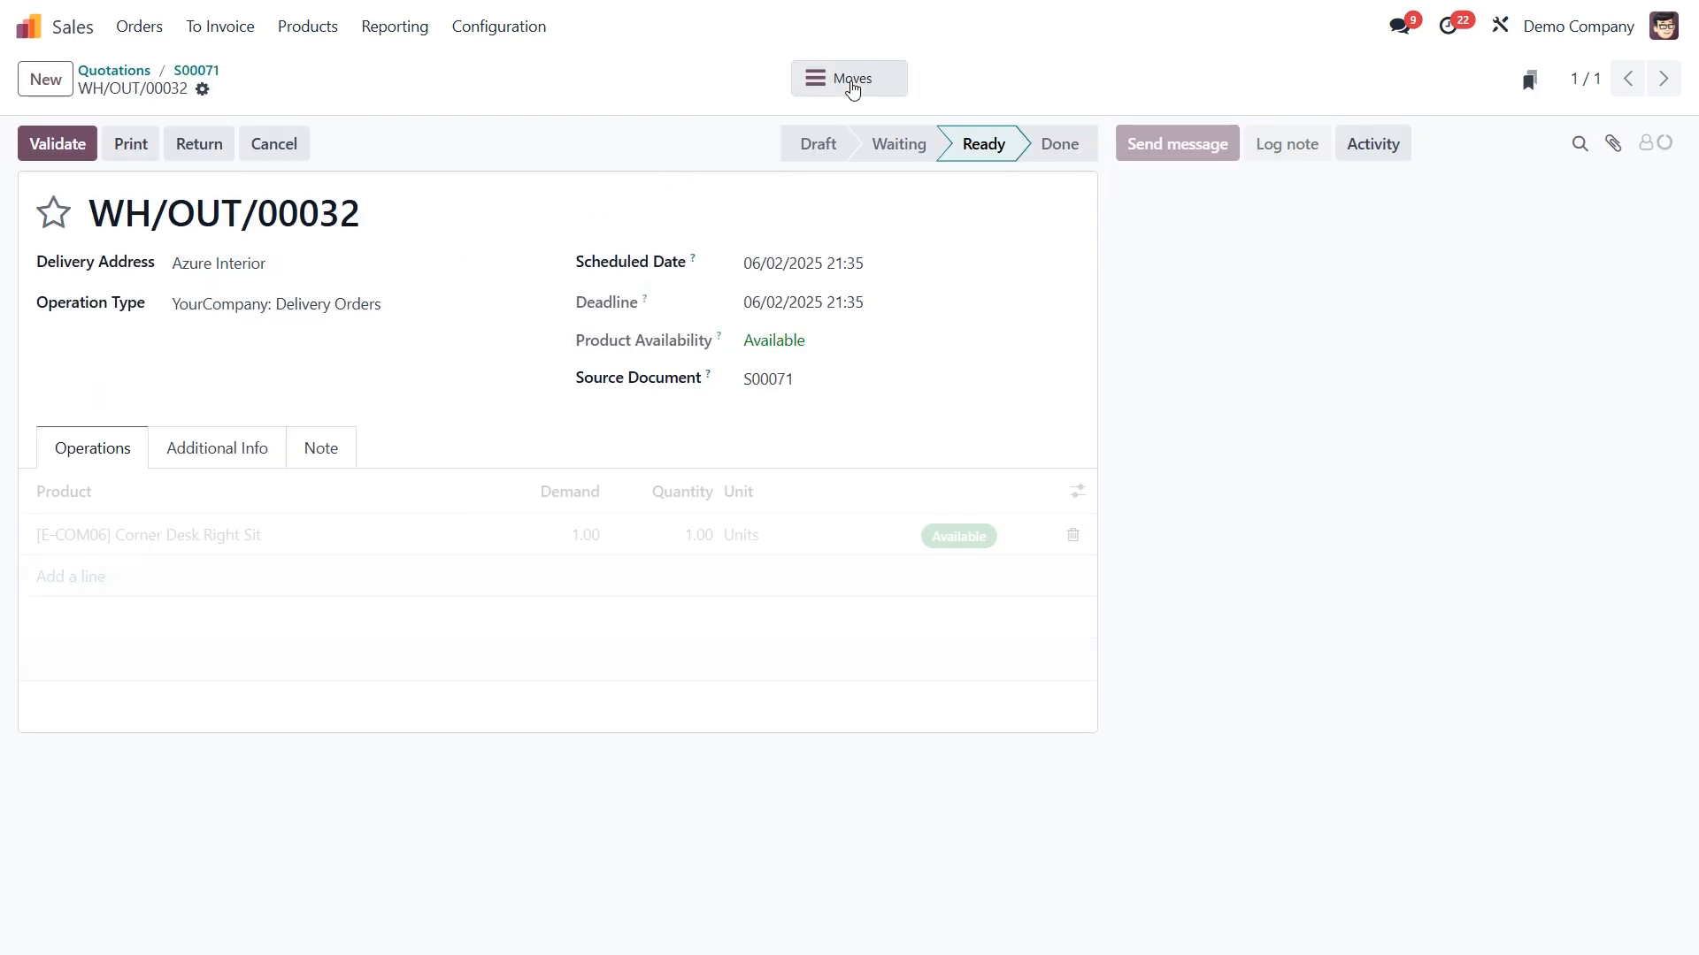
click(68, 151)
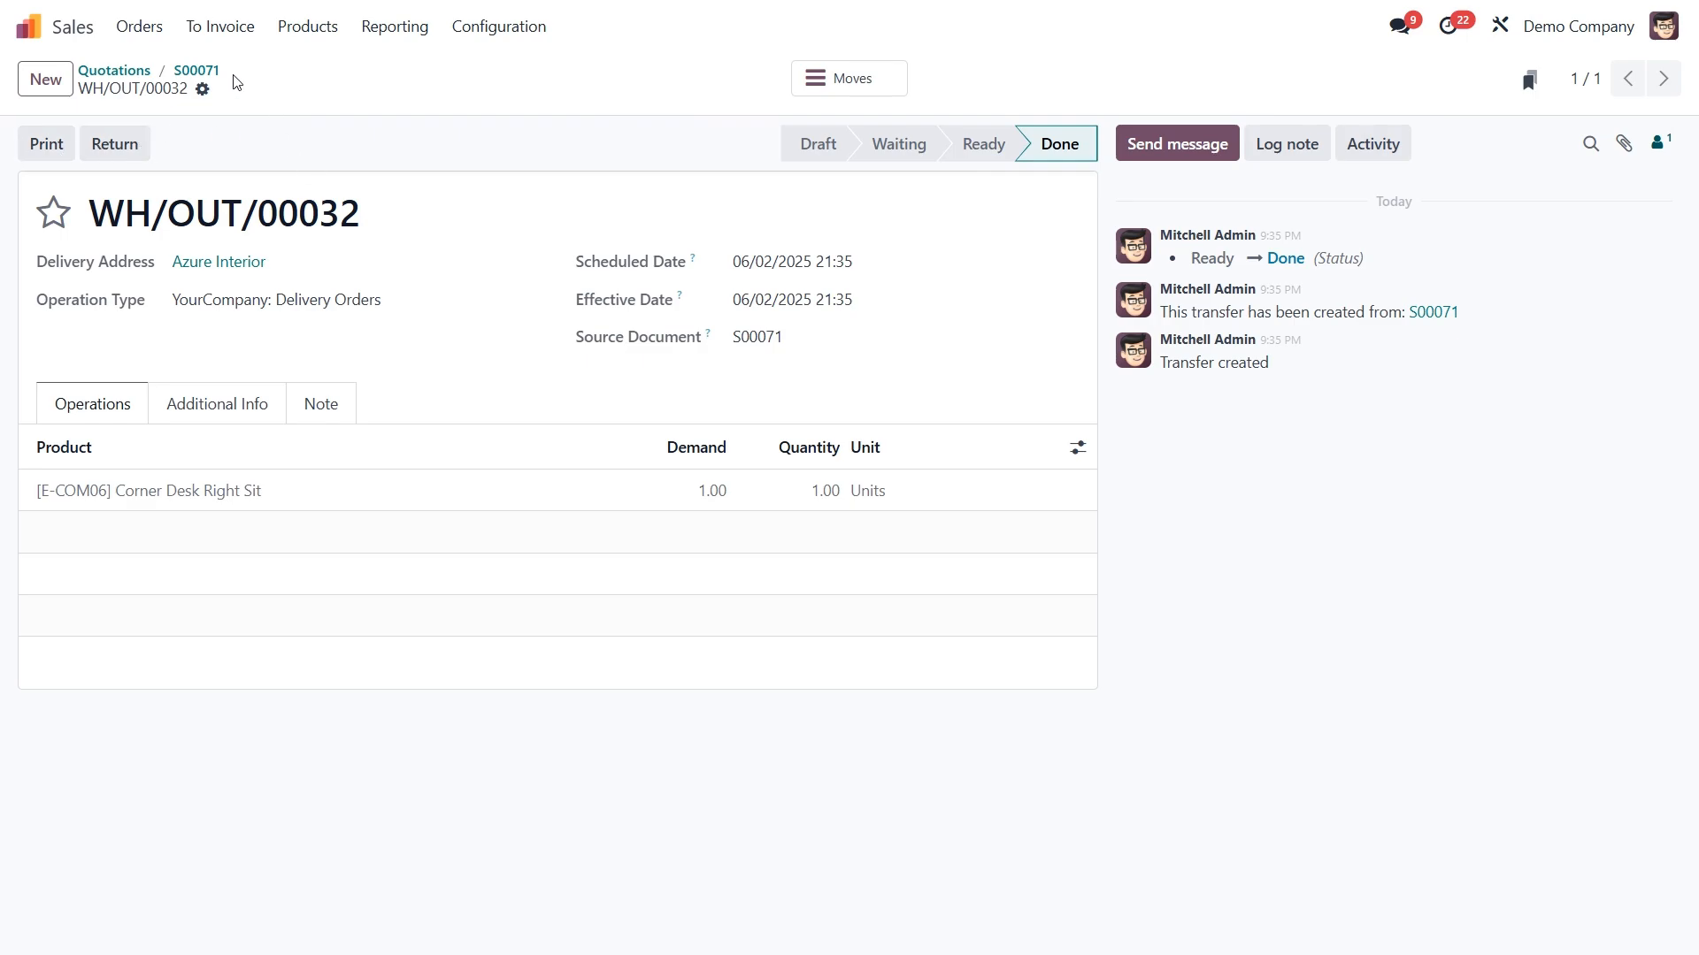
click(207, 72)
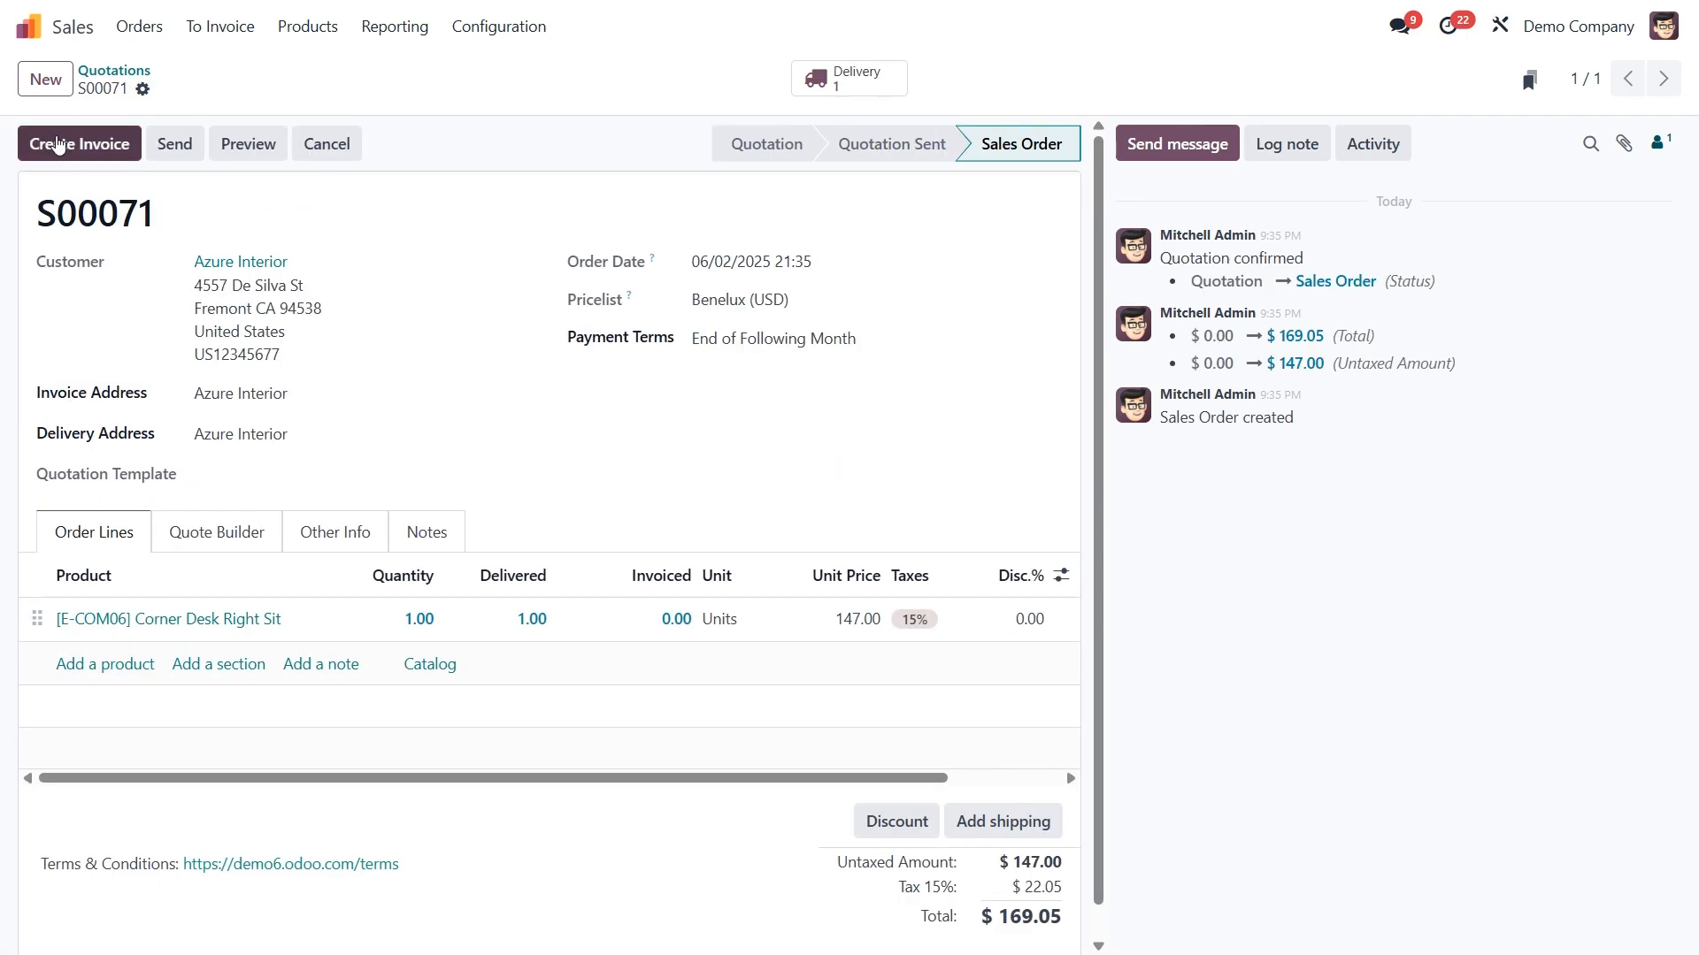
- Create a regular draft invoice from the sales order and confirm the invoice
click(66, 158)
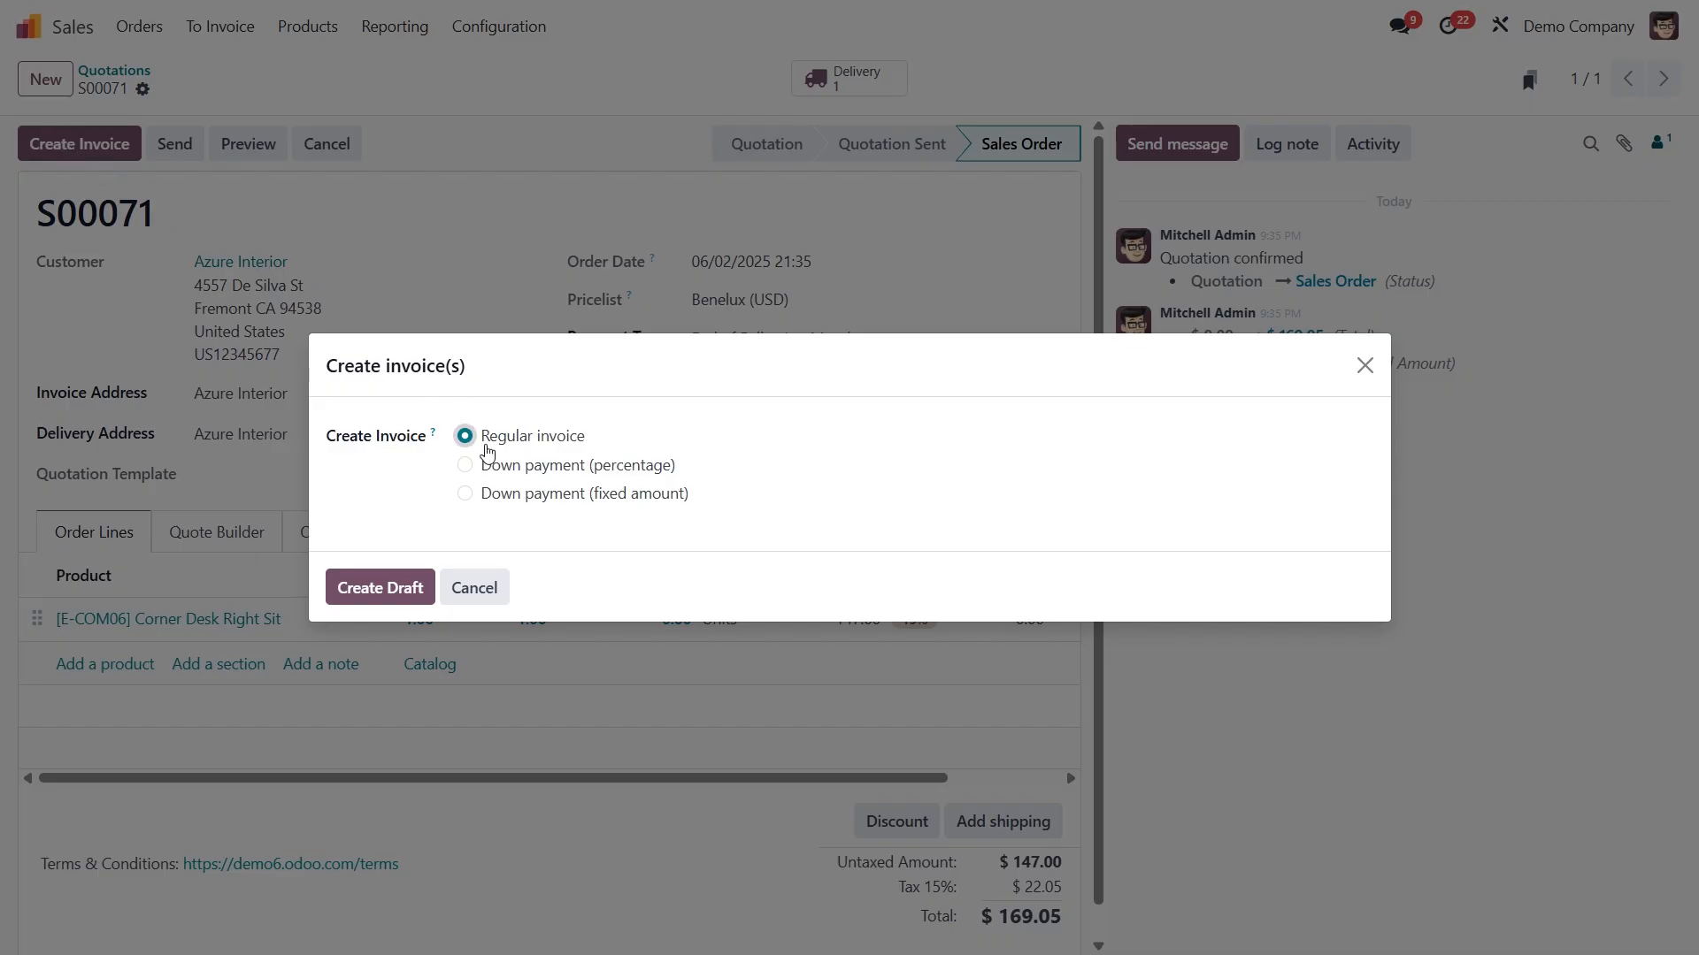
click(400, 591)
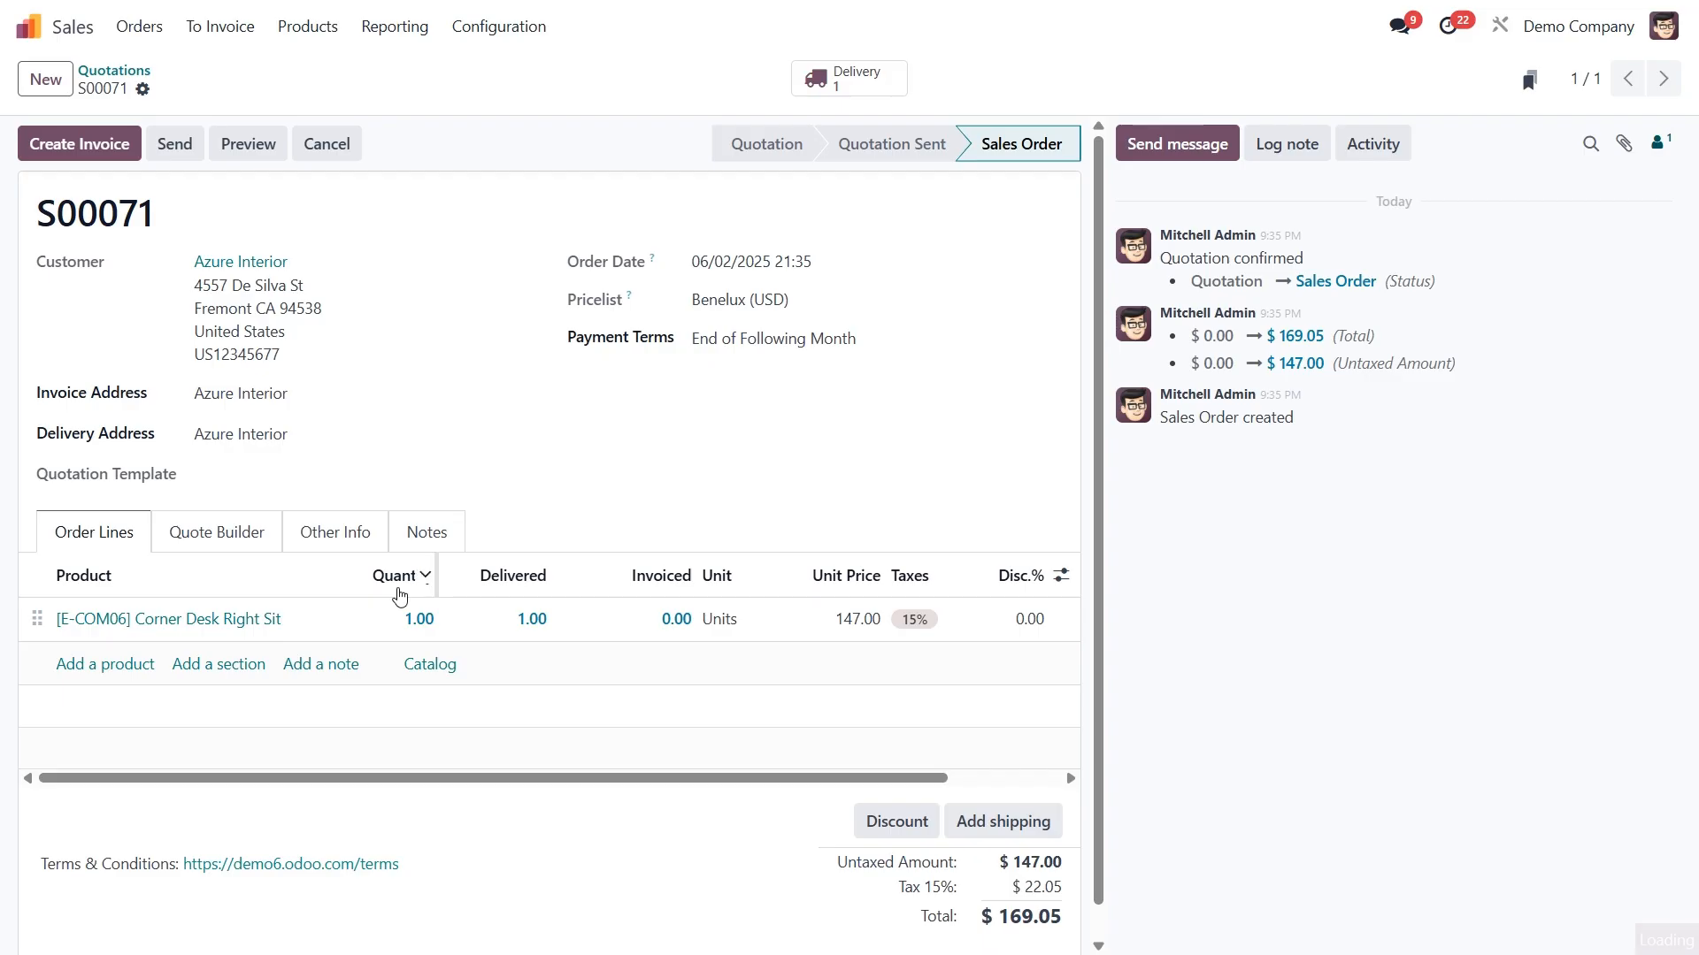
click(55, 144)
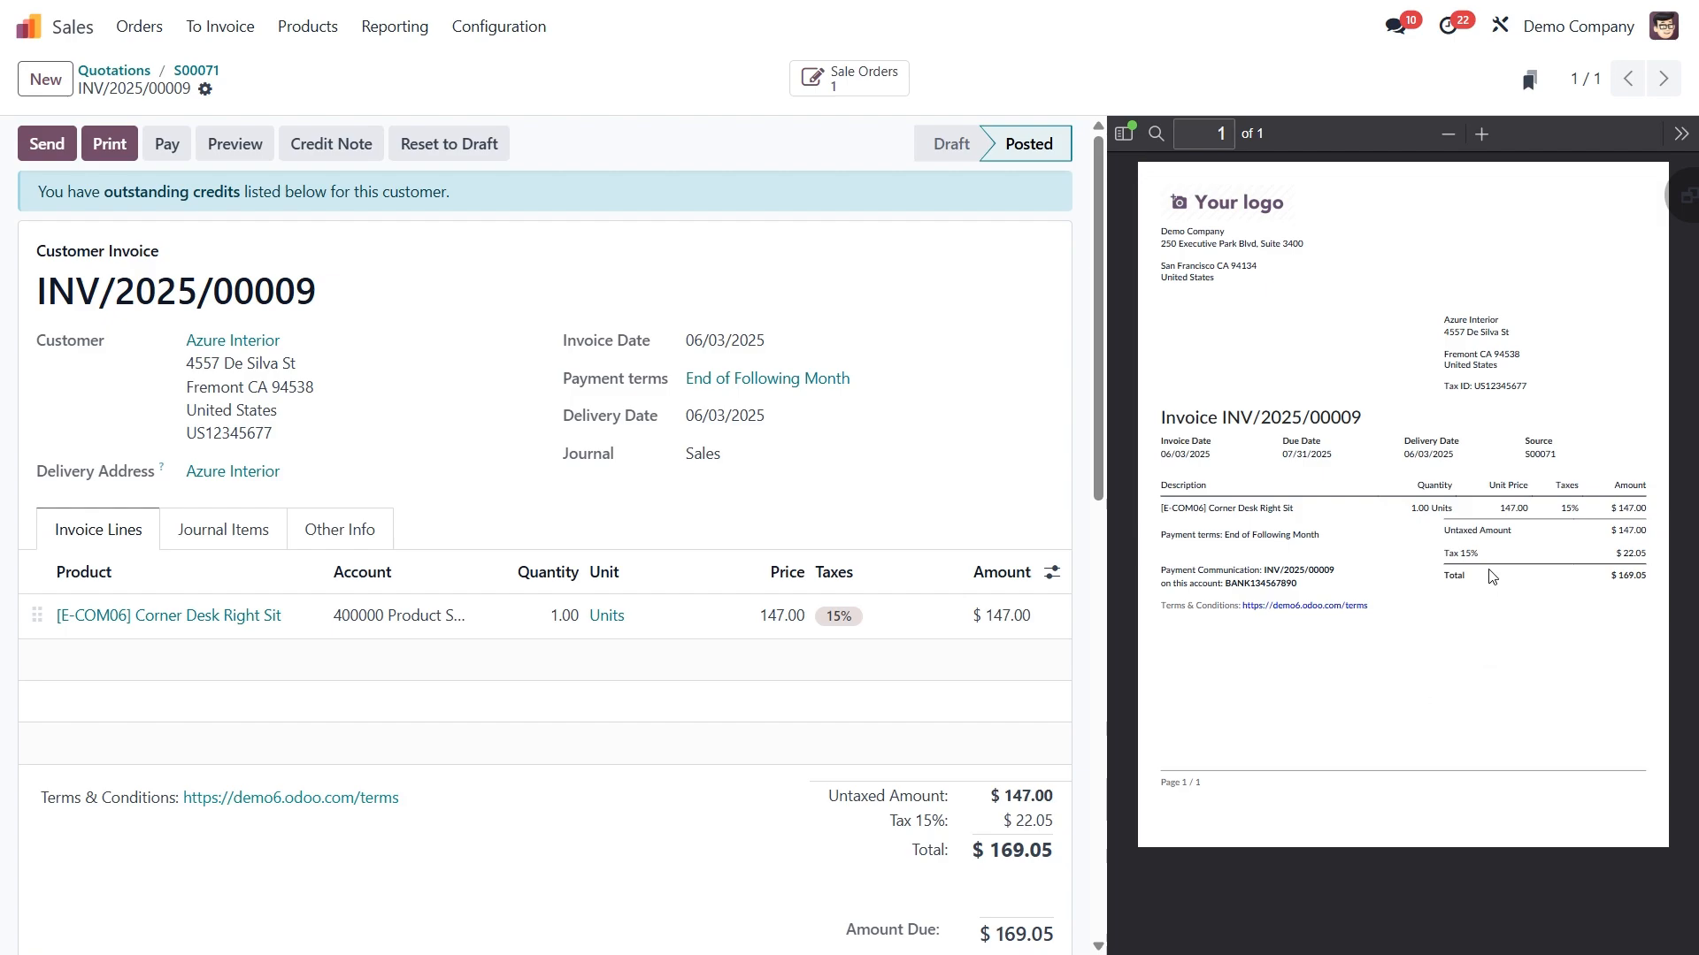
- Examine the email logged on the invoice and its attached PDF, closing the PDF preview when done
scroll(764, 826, down, 5)
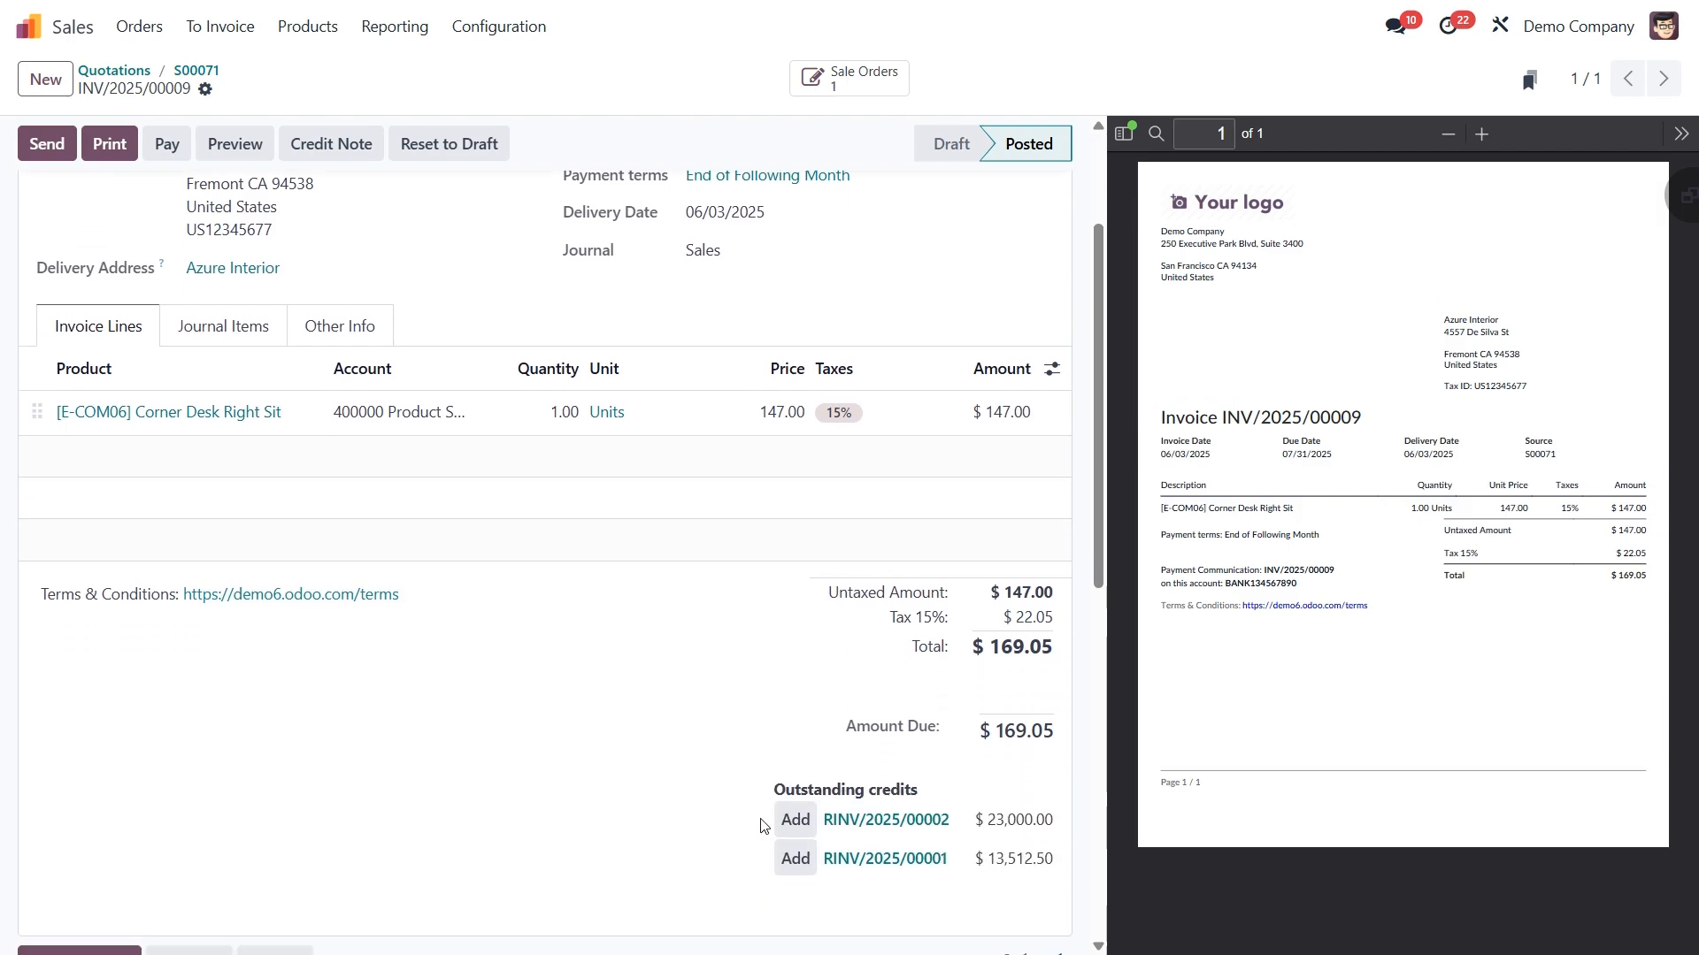
scroll(765, 826, down, 5)
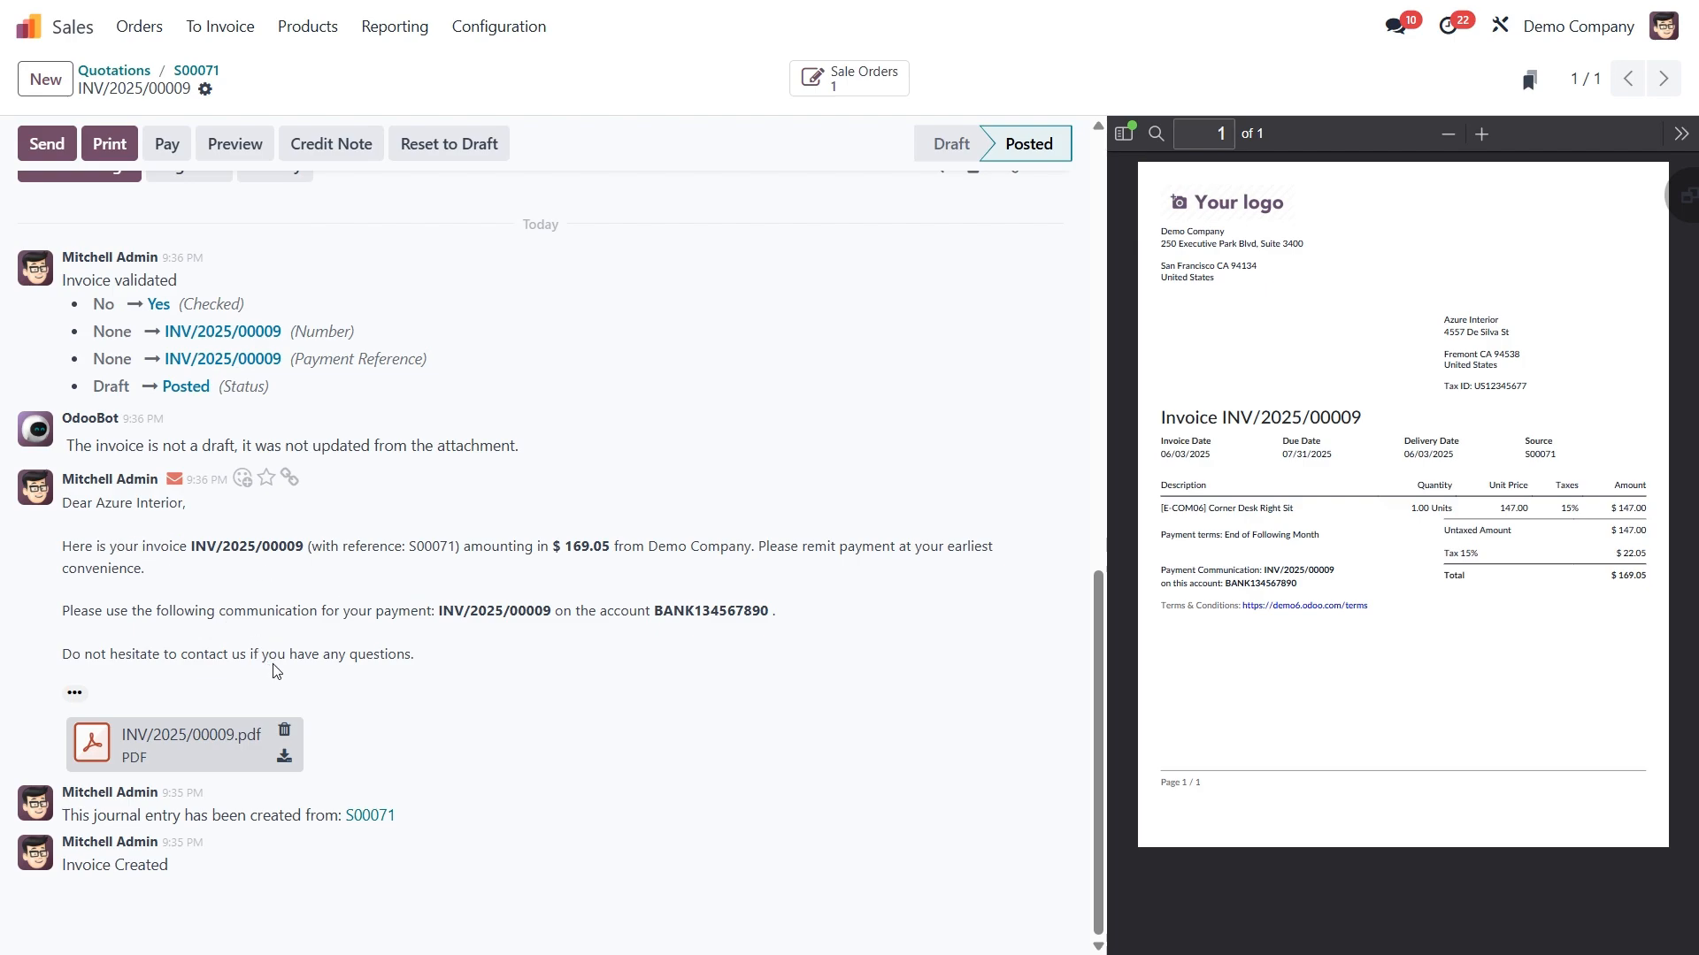
click(153, 747)
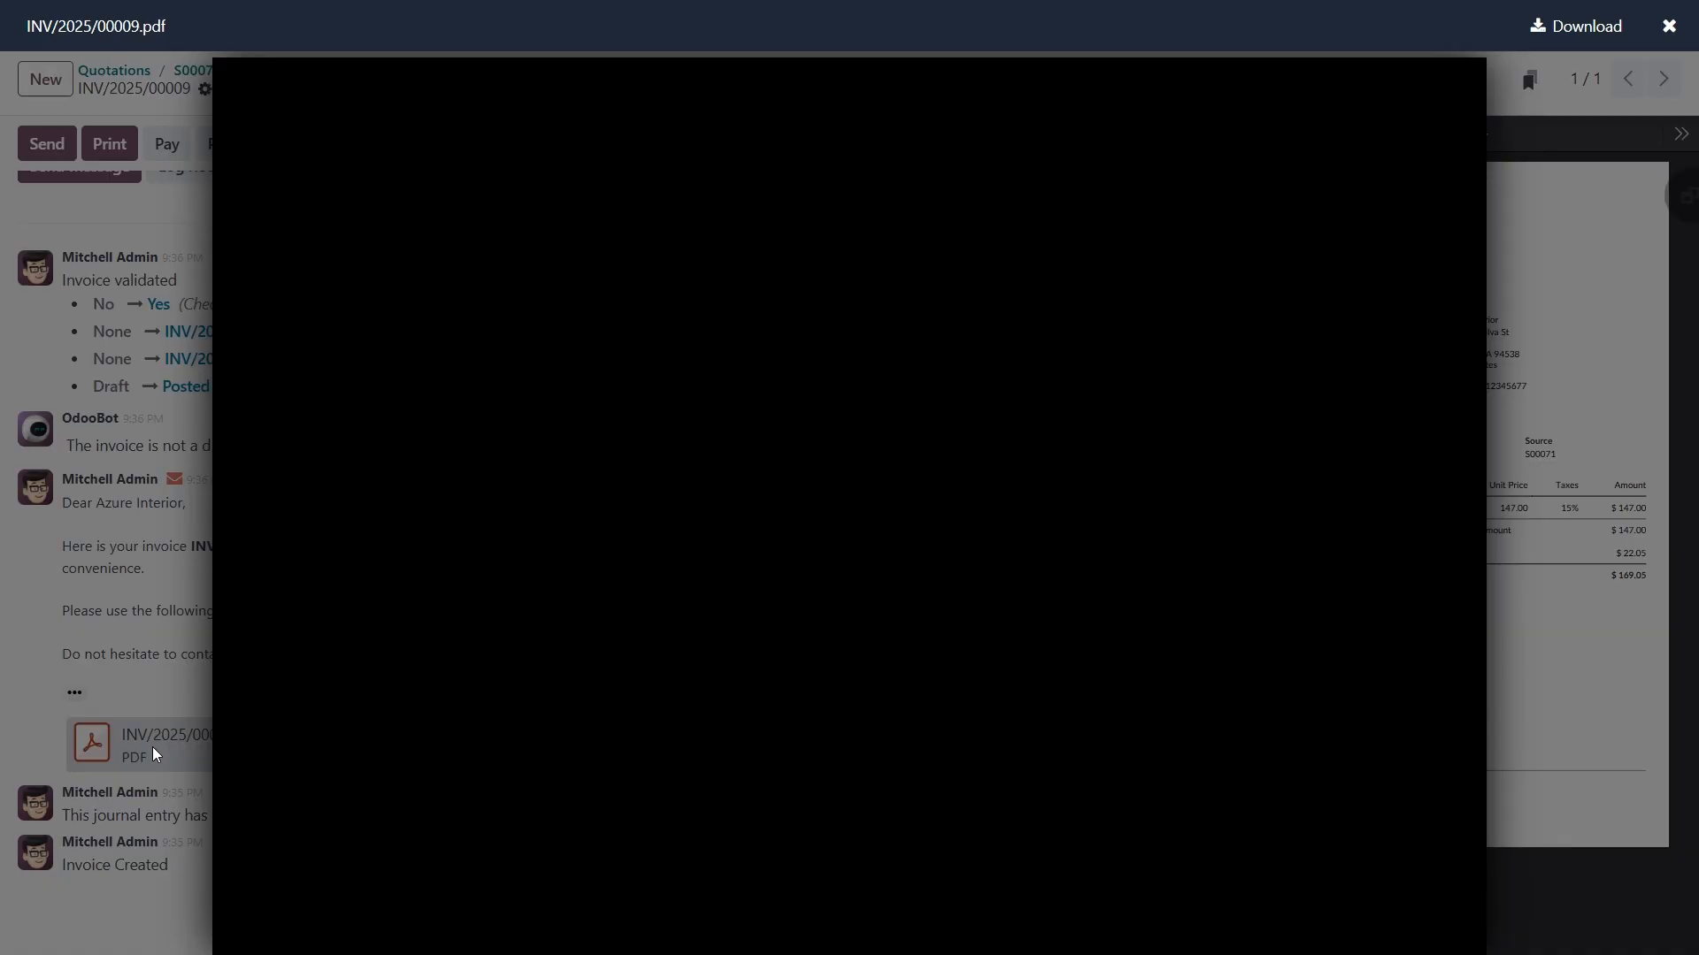
scroll(588, 675, down, 2)
scroll(589, 675, down, 3)
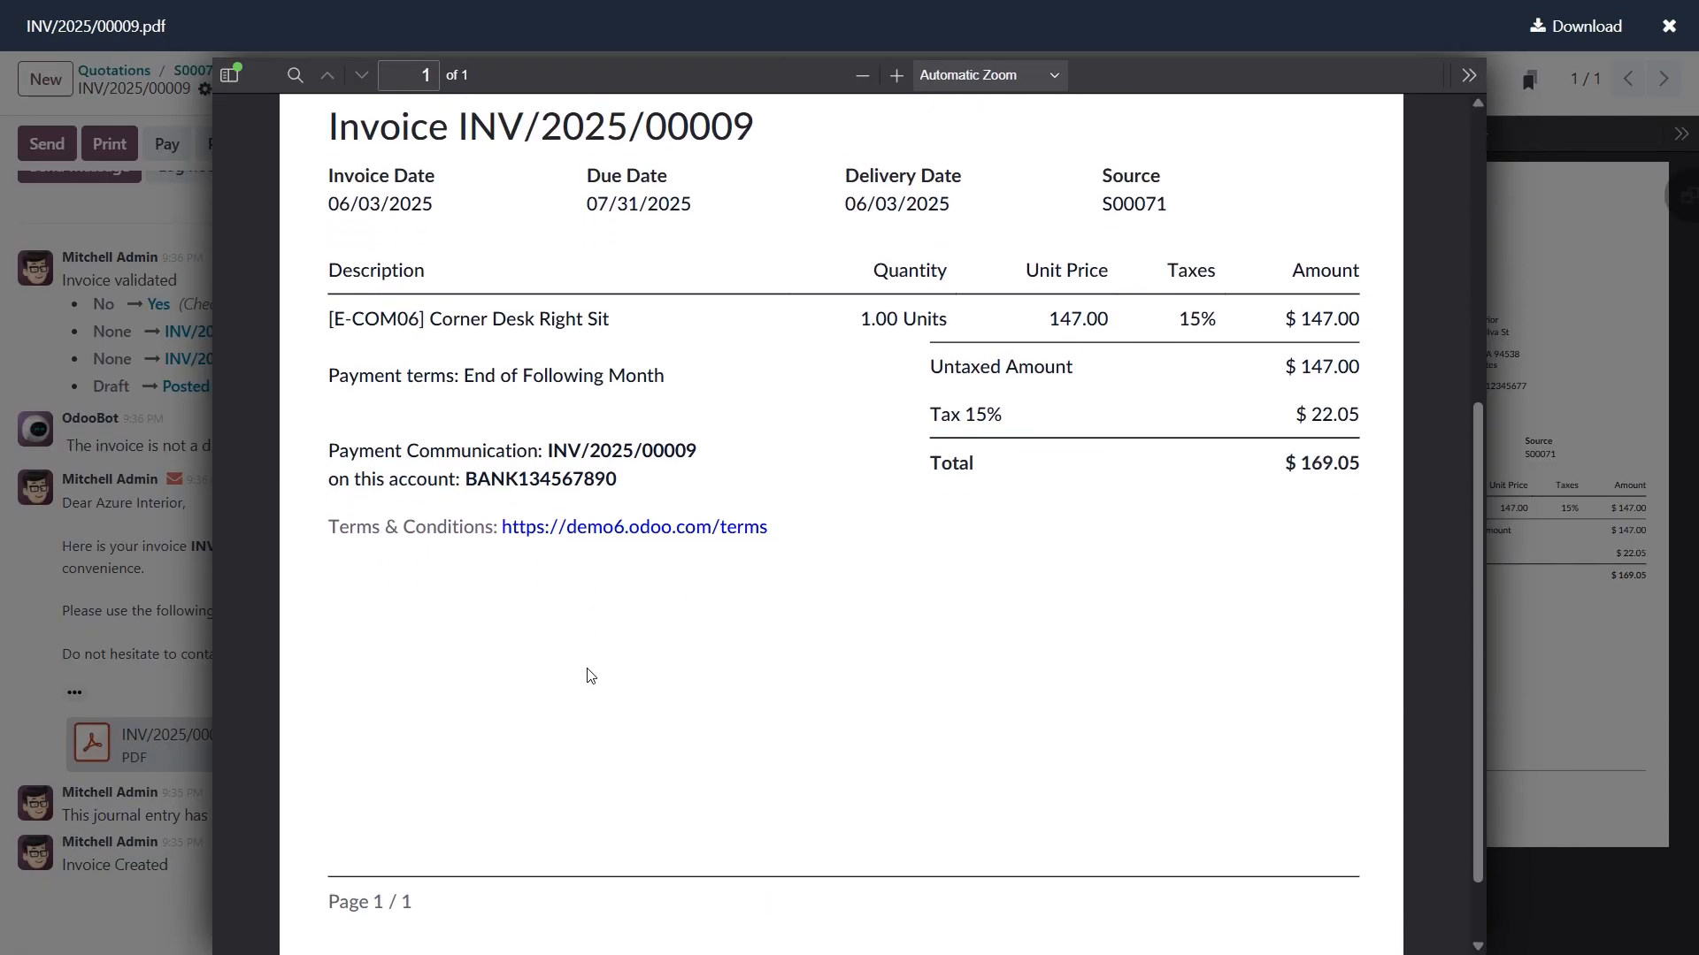
scroll(588, 675, up, 5)
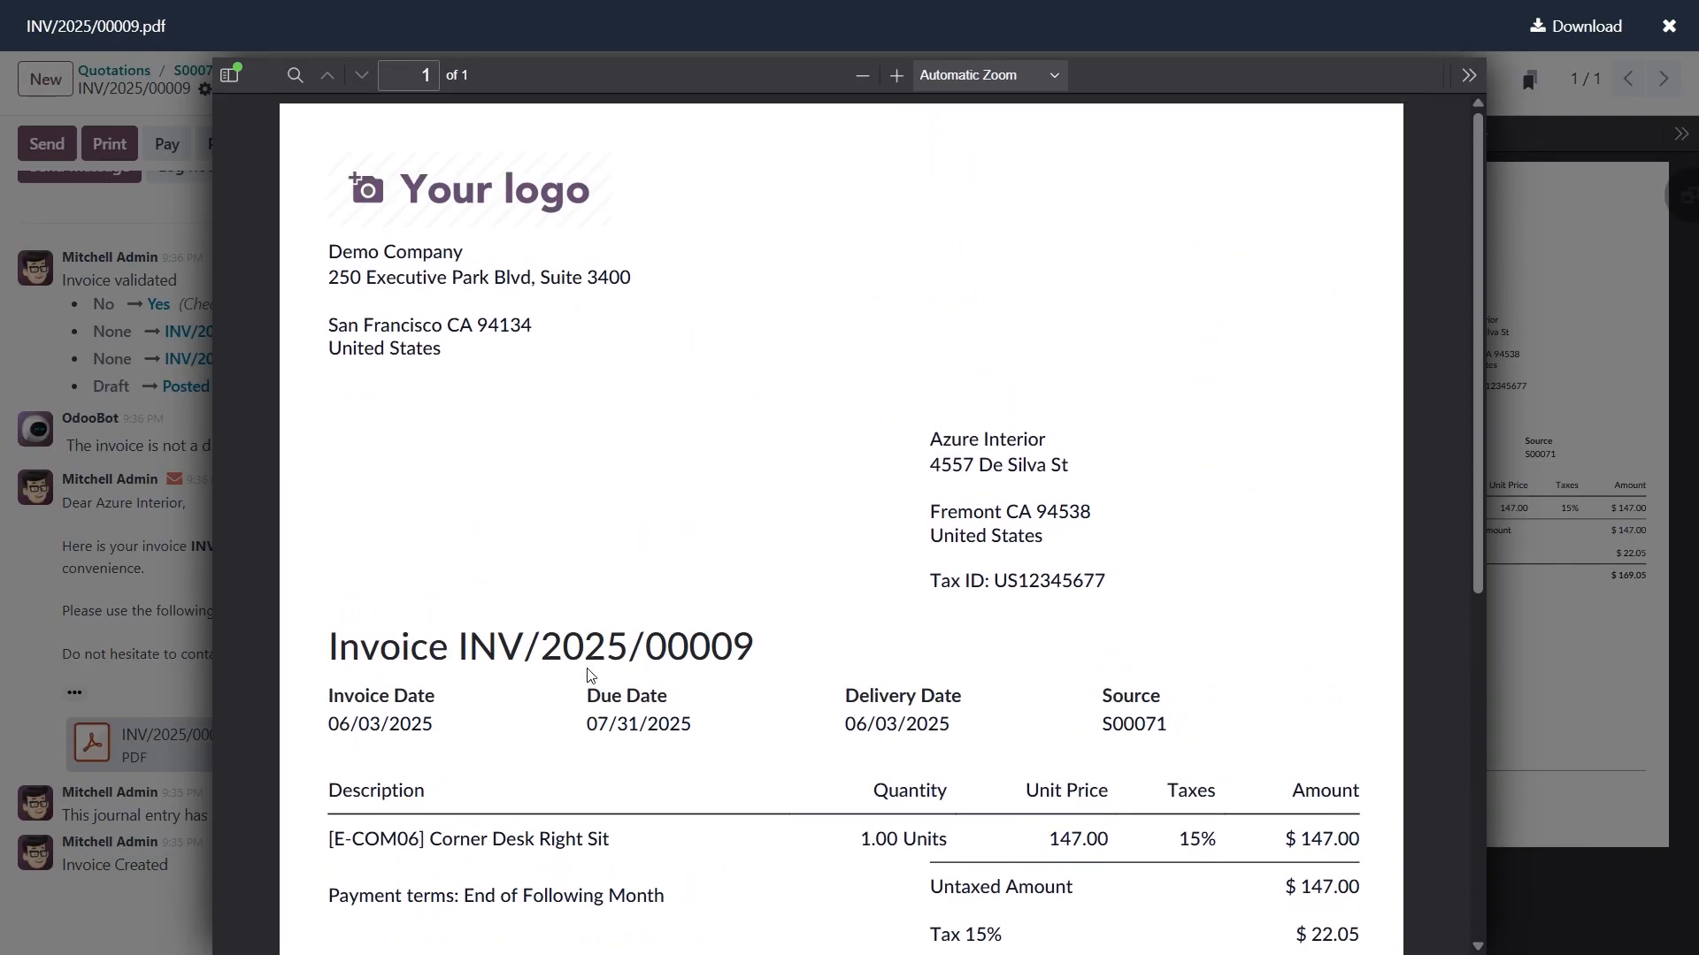
click(195, 590)
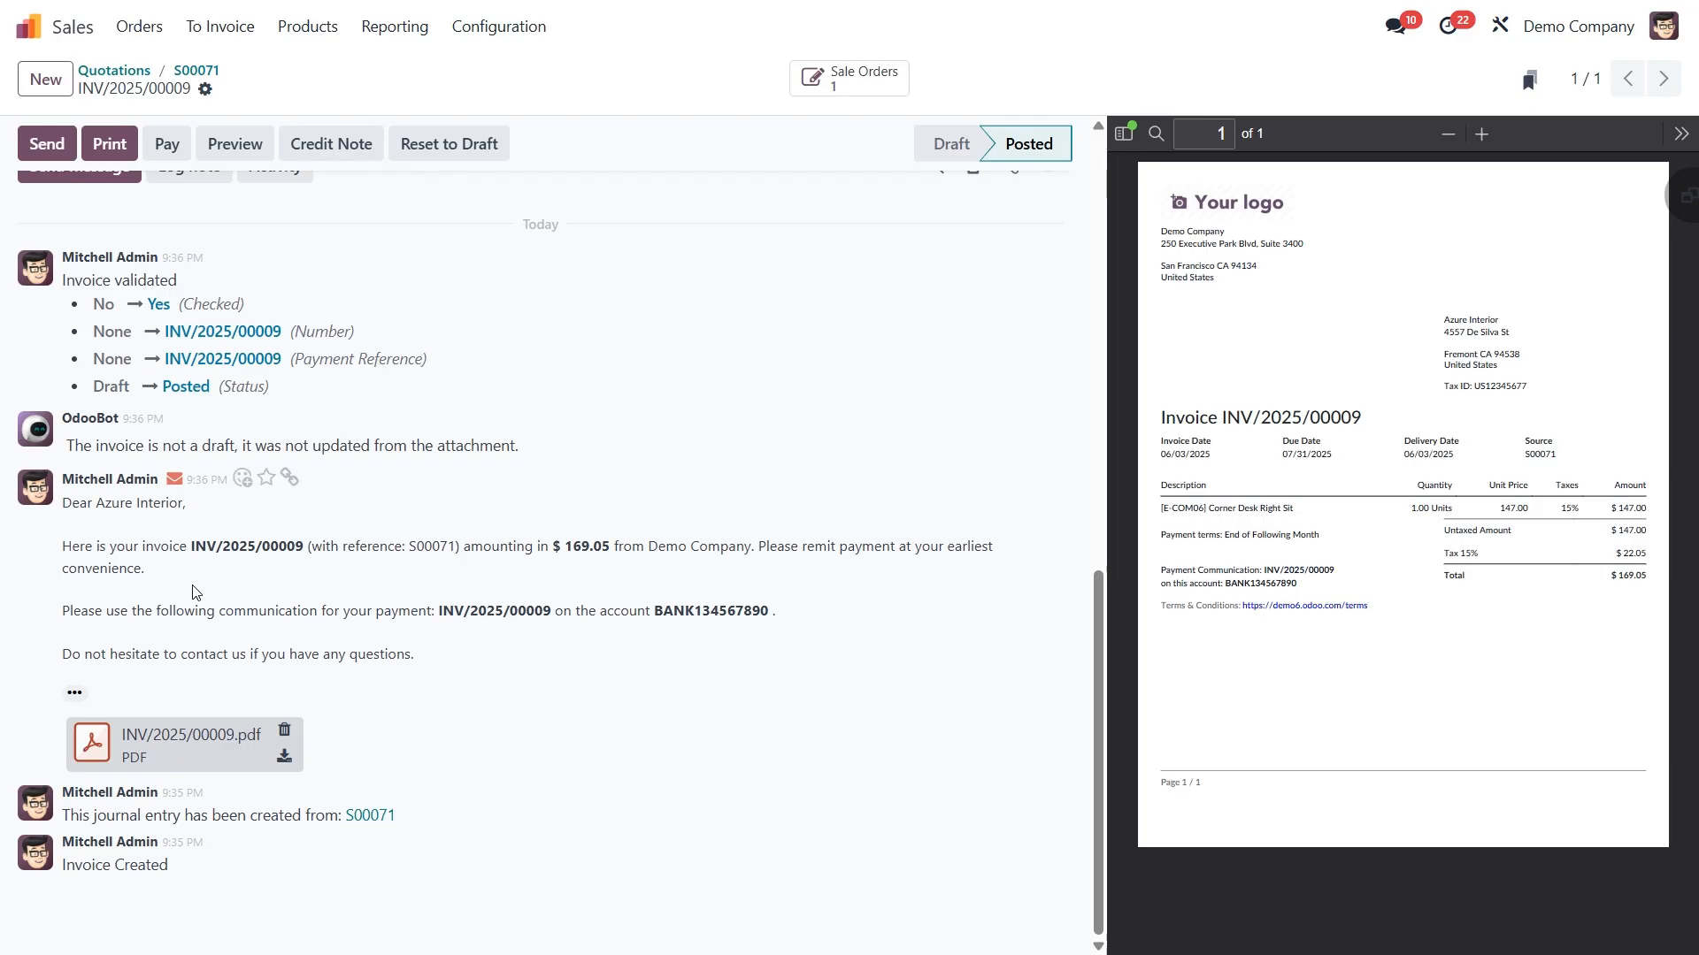